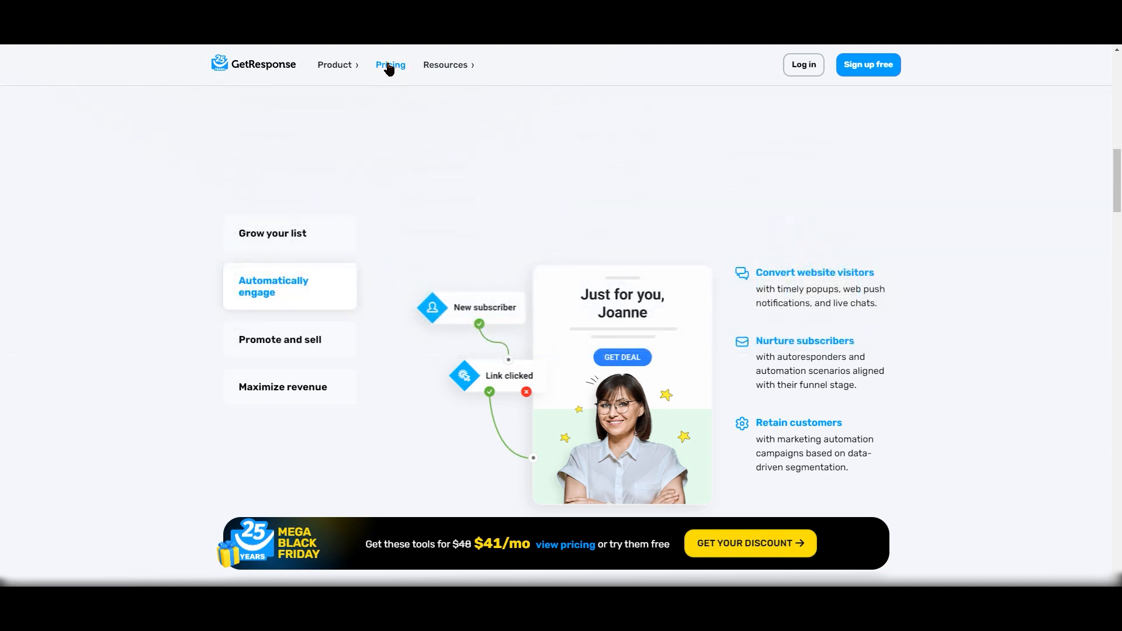
Open the free account sign-up page and read its 30-day trial offer headline.
{"action": "key", "text": "ctrl+2"}
{"action": "left_click", "coordinate": [874, 69]}
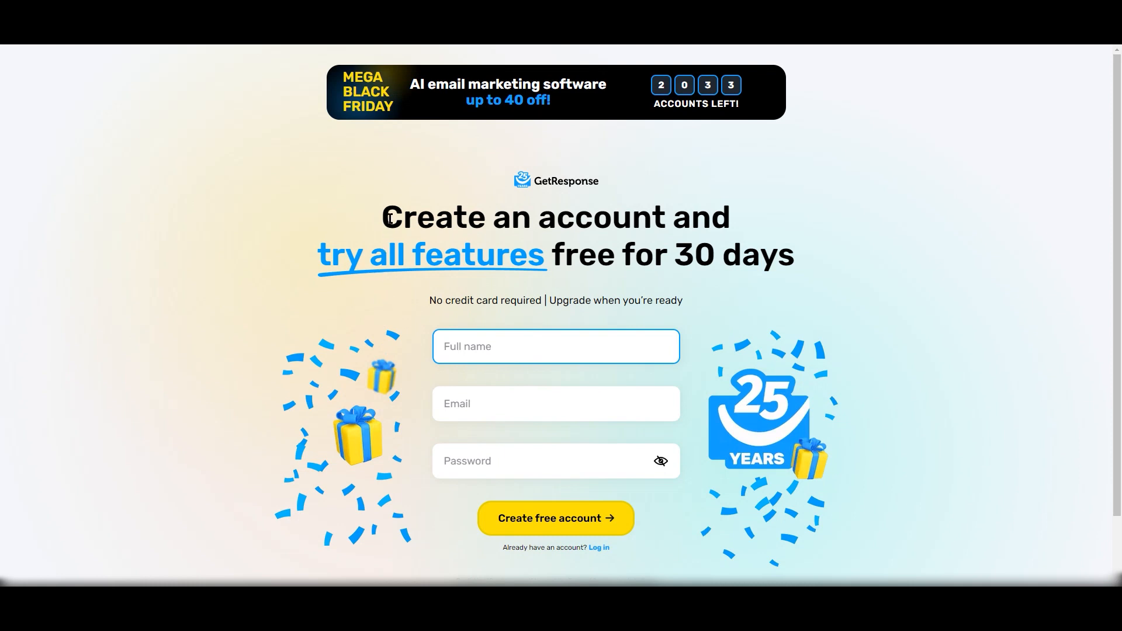
{"action": "left_click_drag", "start_coordinate": [390, 219], "coordinate": [551, 253]}
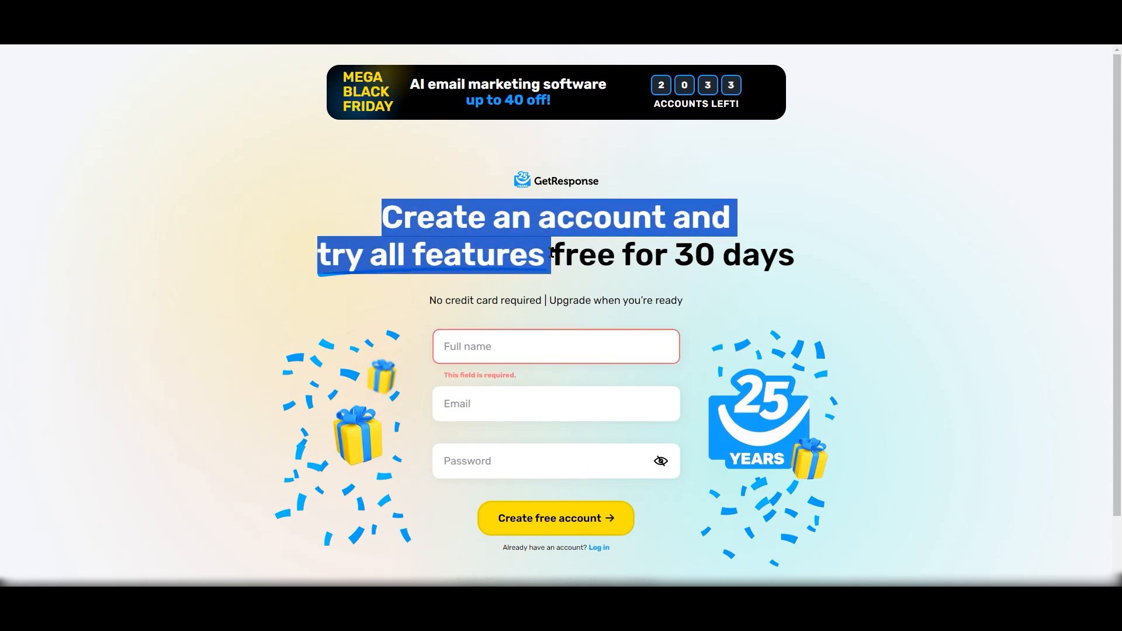
{"action": "left_click_drag", "start_coordinate": [552, 253], "coordinate": [823, 254]}
{"action": "left_click", "coordinate": [822, 255]}
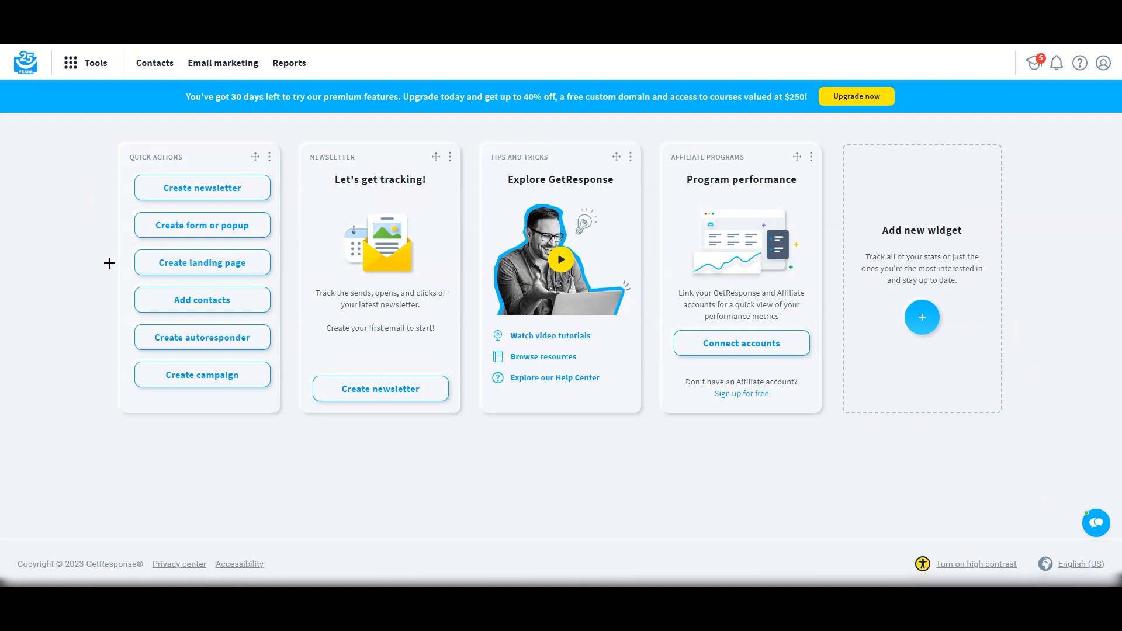
Start creating a new landing page using a ready-made template.
{"action": "left_click", "coordinate": [87, 64]}
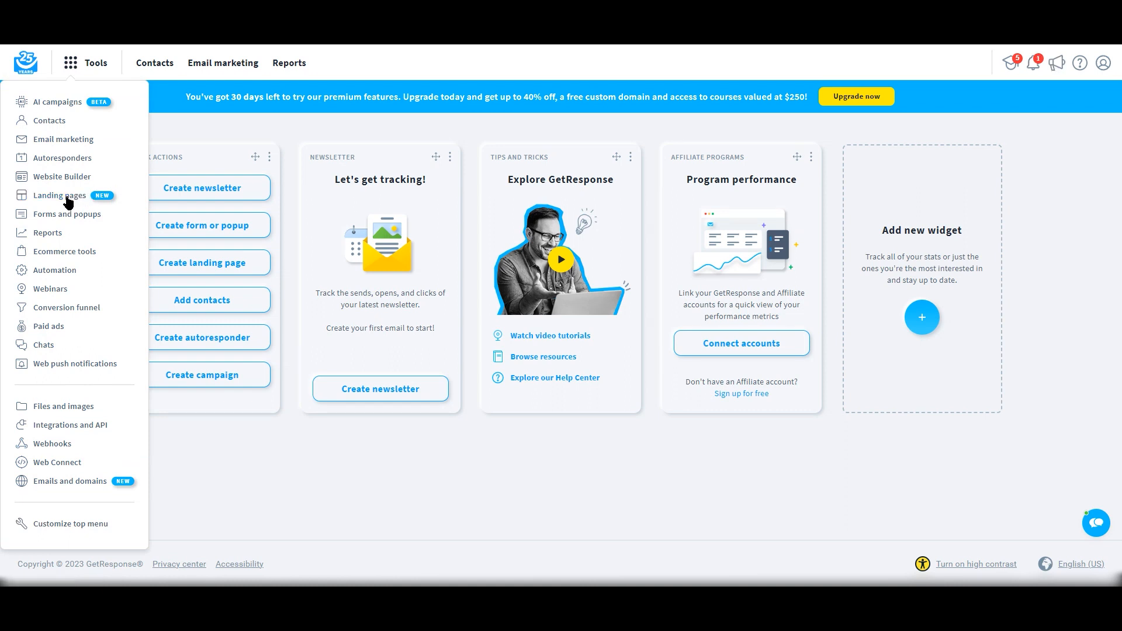
{"action": "left_click", "coordinate": [68, 202]}
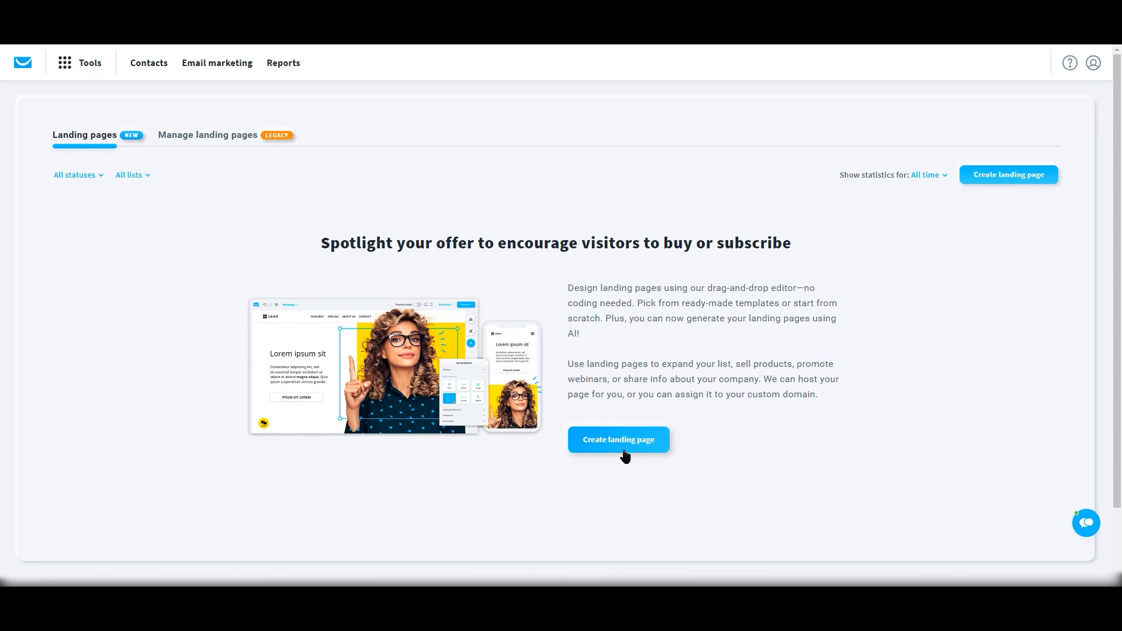
{"action": "left_click", "coordinate": [604, 441]}
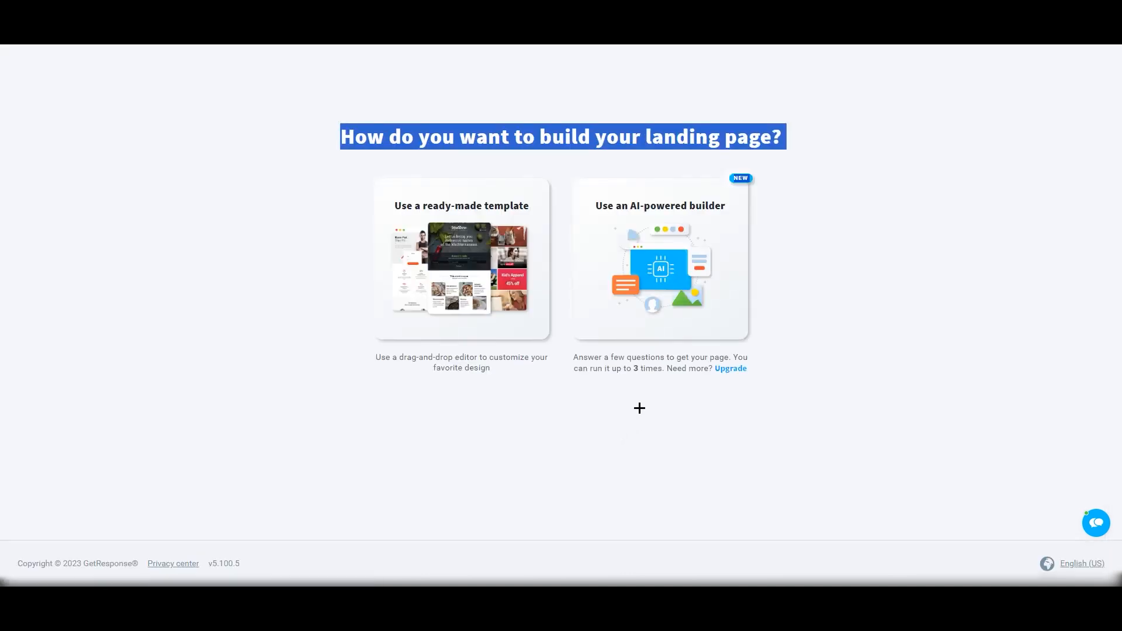
{"action": "left_click", "coordinate": [276, 312]}
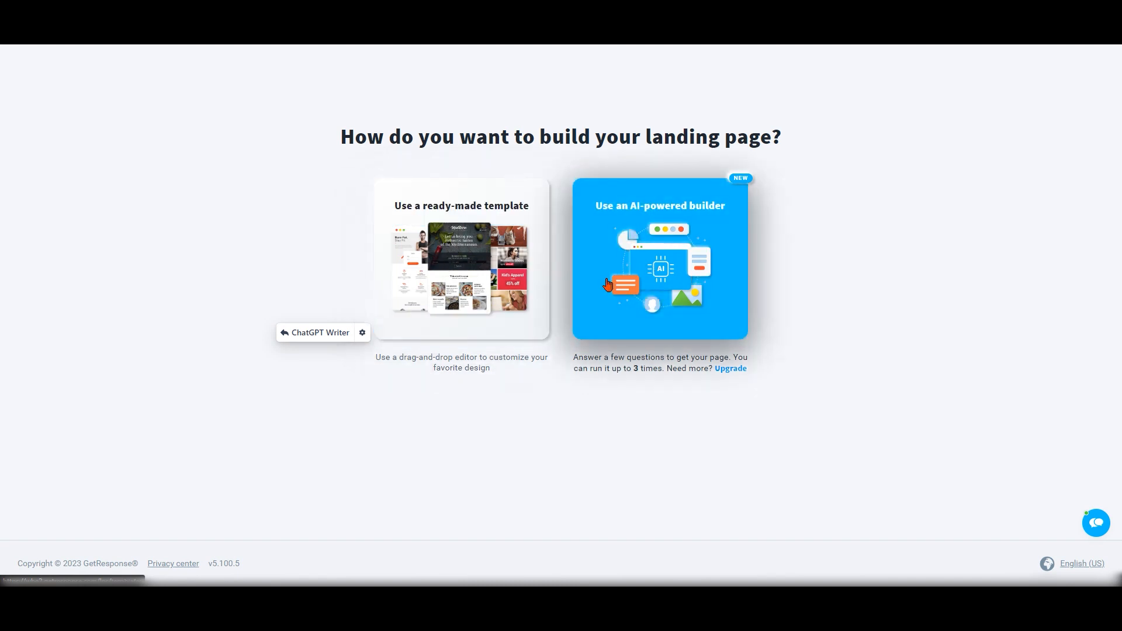
{"action": "left_click", "coordinate": [428, 258]}
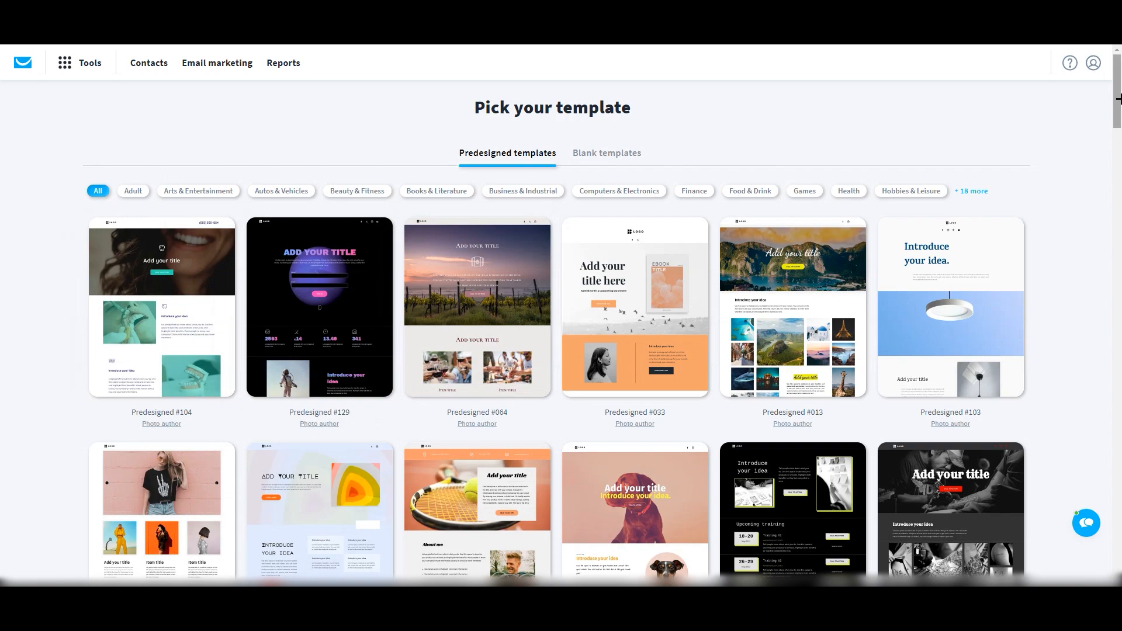
Browse the predesigned landing page templates and the blank templates.
{"action": "left_click_drag", "start_coordinate": [1117, 99], "coordinate": [1117, 170]}
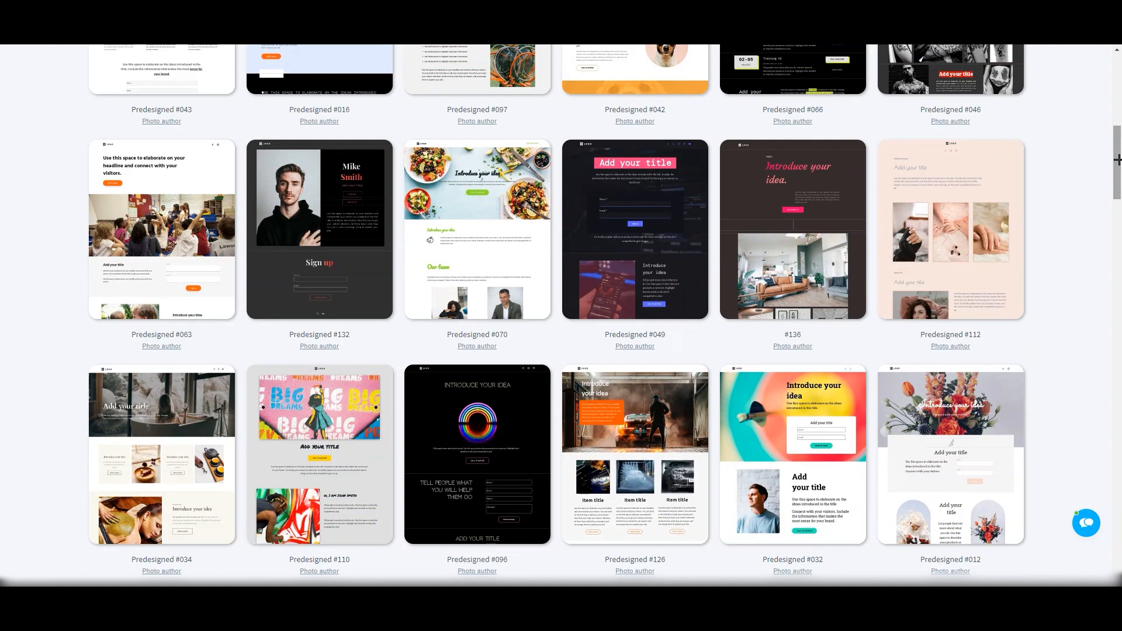
{"action": "left_click_drag", "start_coordinate": [1117, 159], "coordinate": [1117, 85]}
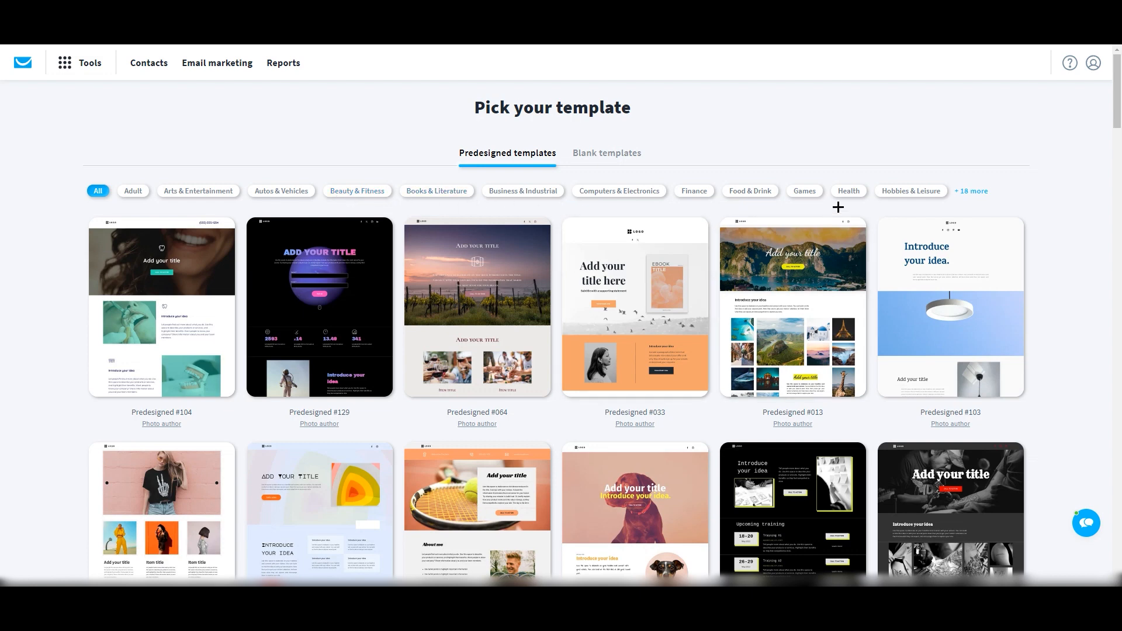
{"action": "double_click", "coordinate": [582, 153]}
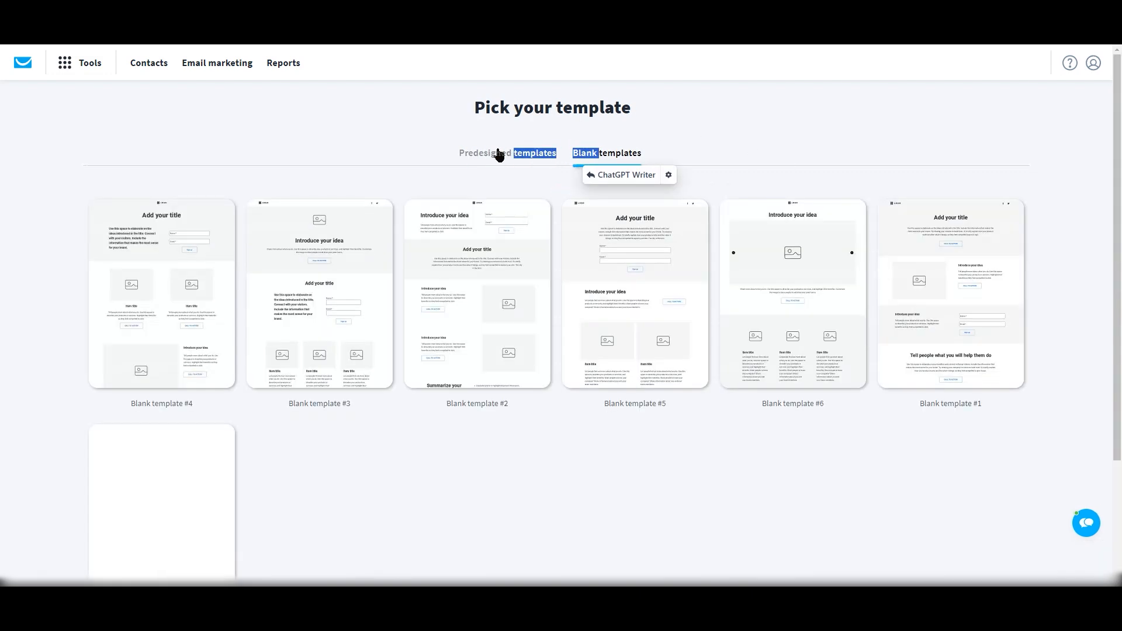
{"action": "left_click", "coordinate": [383, 145]}
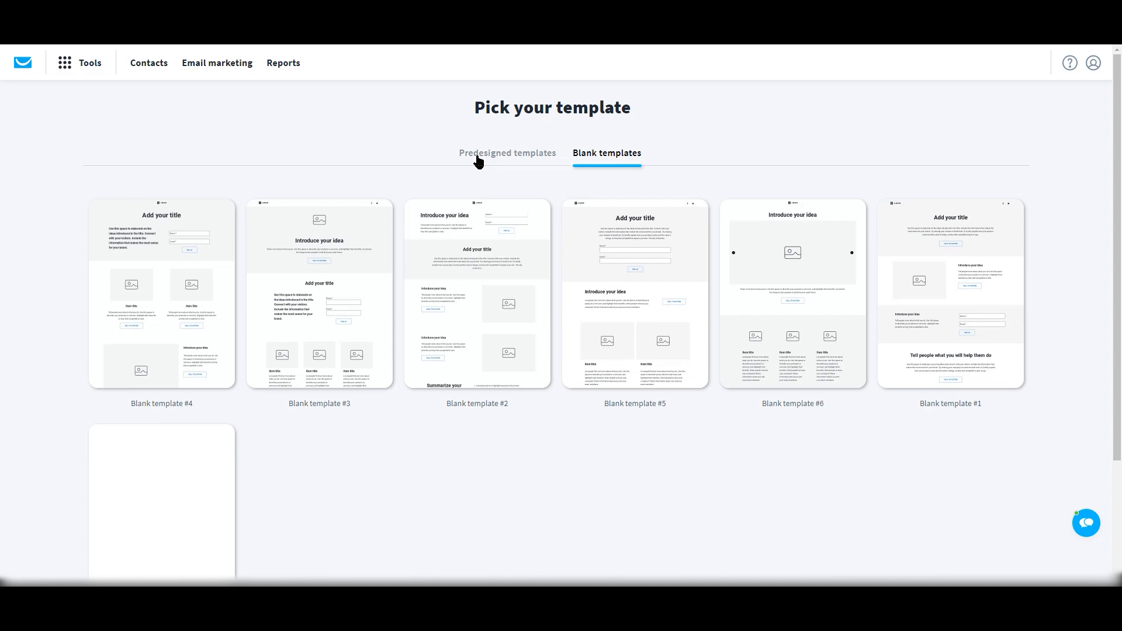
{"action": "scroll", "coordinate": [489, 146], "scroll_direction": "down", "scroll_amount": 3}
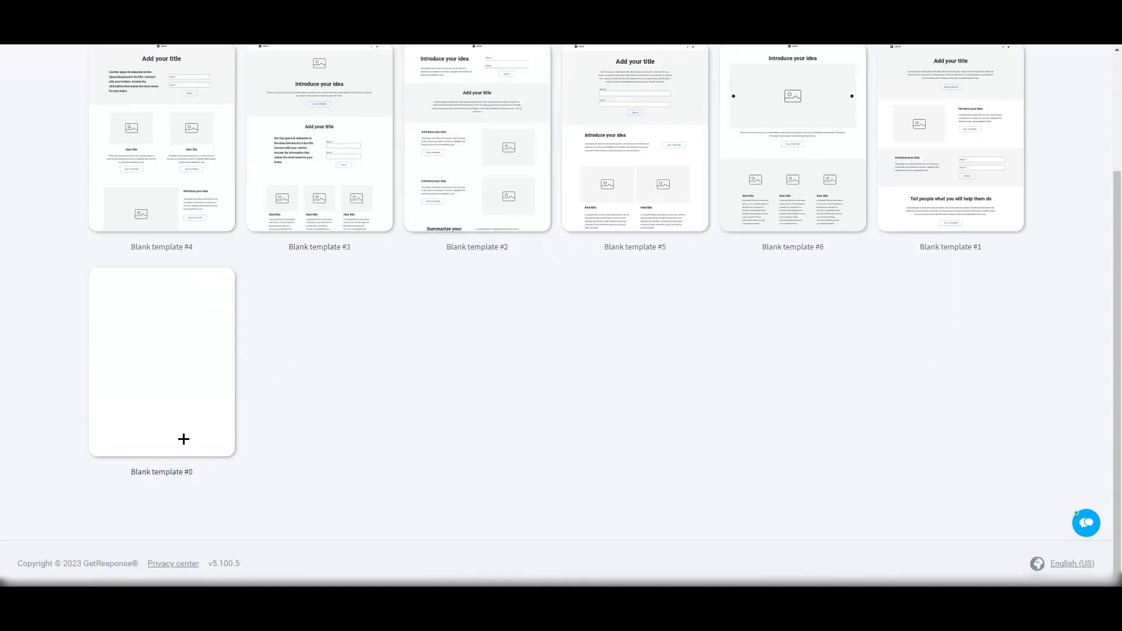
{"action": "mouse_move", "coordinate": [194, 403]}
{"action": "scroll", "coordinate": [611, 316], "scroll_direction": "up", "scroll_amount": 5}
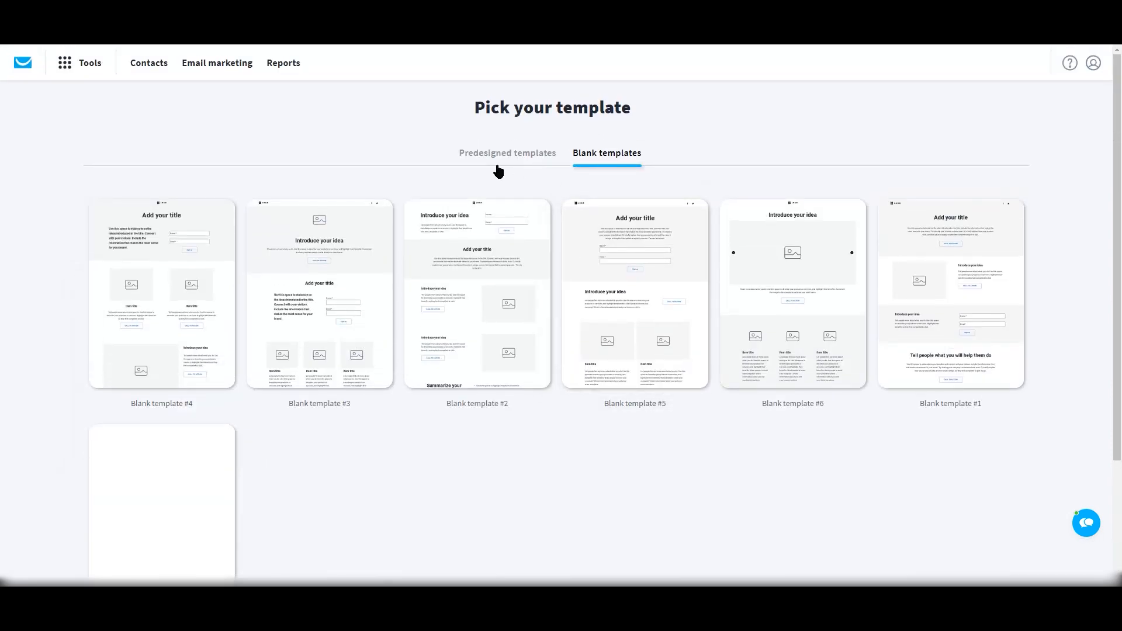
Preview the Predesigned #132 template from the predesigned collection and use it for the landing page.
{"action": "left_click", "coordinate": [496, 157]}
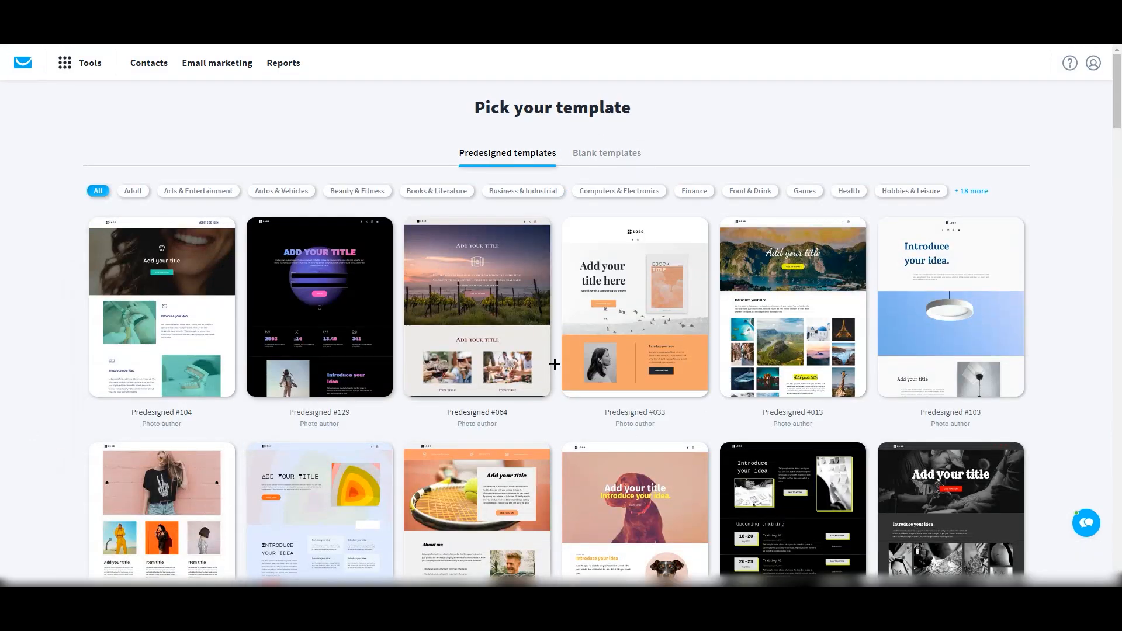
{"action": "scroll", "coordinate": [1064, 383], "scroll_direction": "down", "scroll_amount": 2}
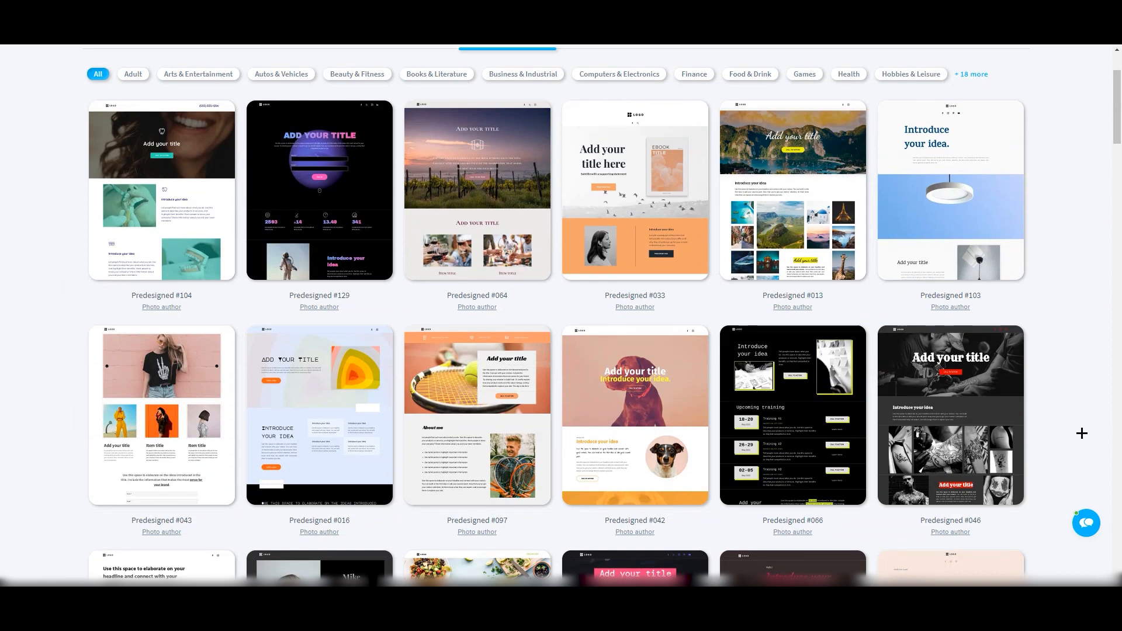
{"action": "scroll", "coordinate": [1075, 432], "scroll_direction": "down", "scroll_amount": 1}
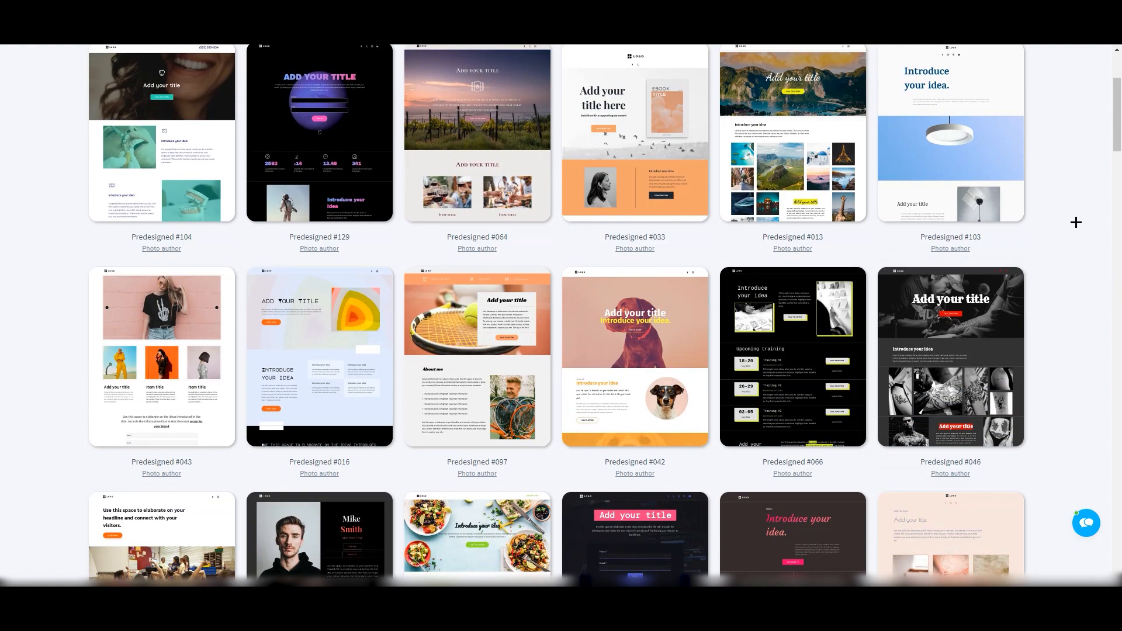
{"action": "left_click_drag", "start_coordinate": [1117, 151], "coordinate": [1108, 184]}
{"action": "mouse_move", "coordinate": [322, 257]}
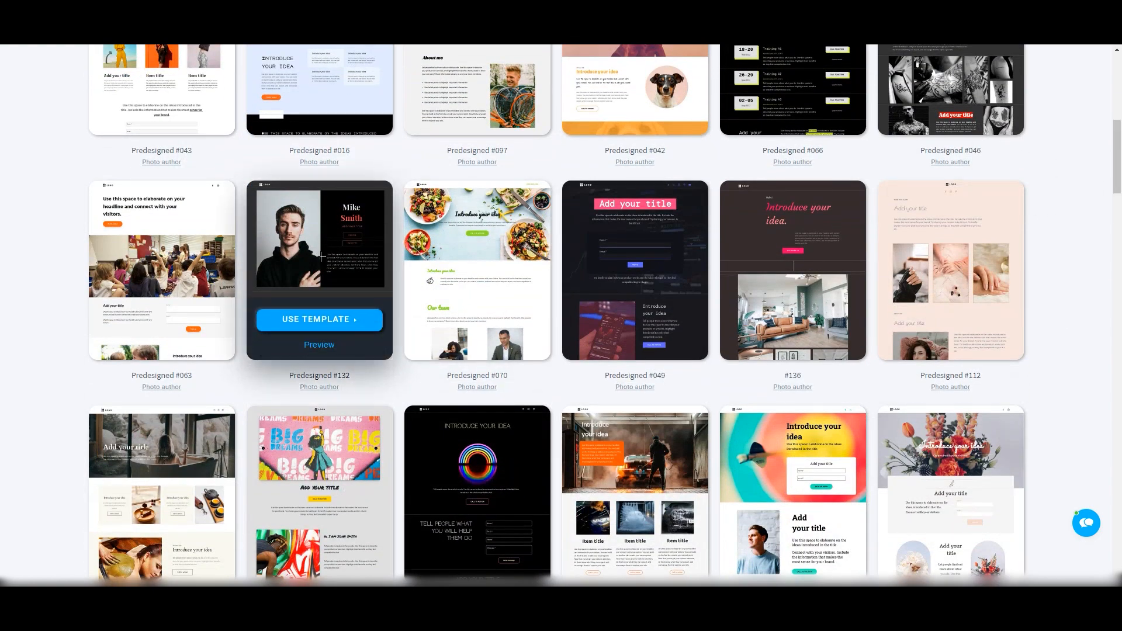
{"action": "left_click", "coordinate": [320, 345]}
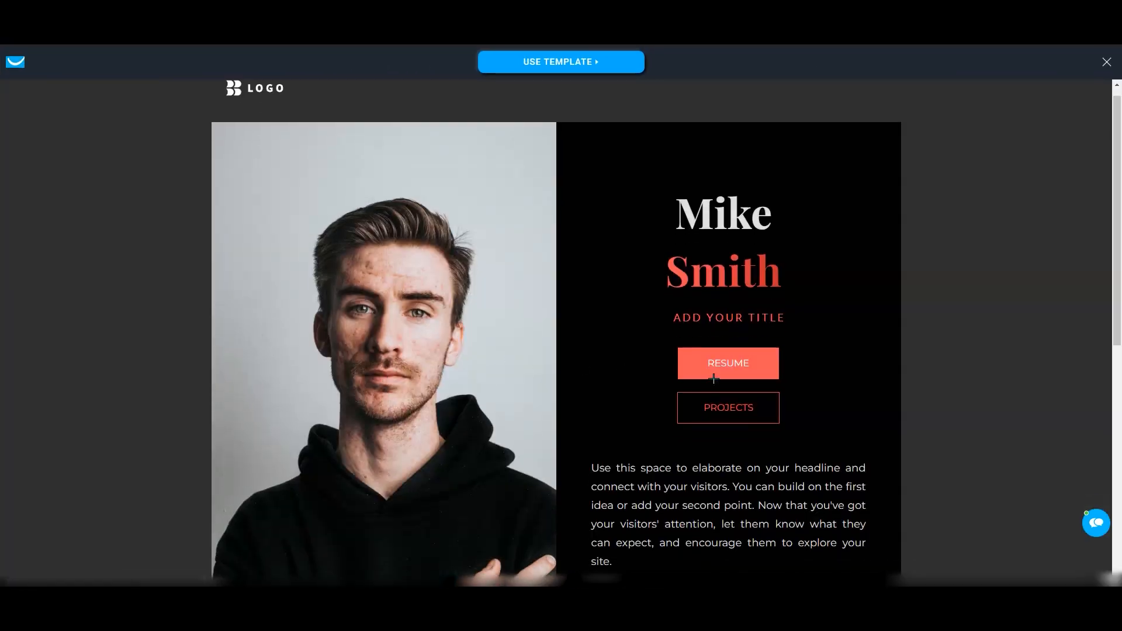
{"action": "scroll", "coordinate": [711, 379], "scroll_direction": "down", "scroll_amount": 8}
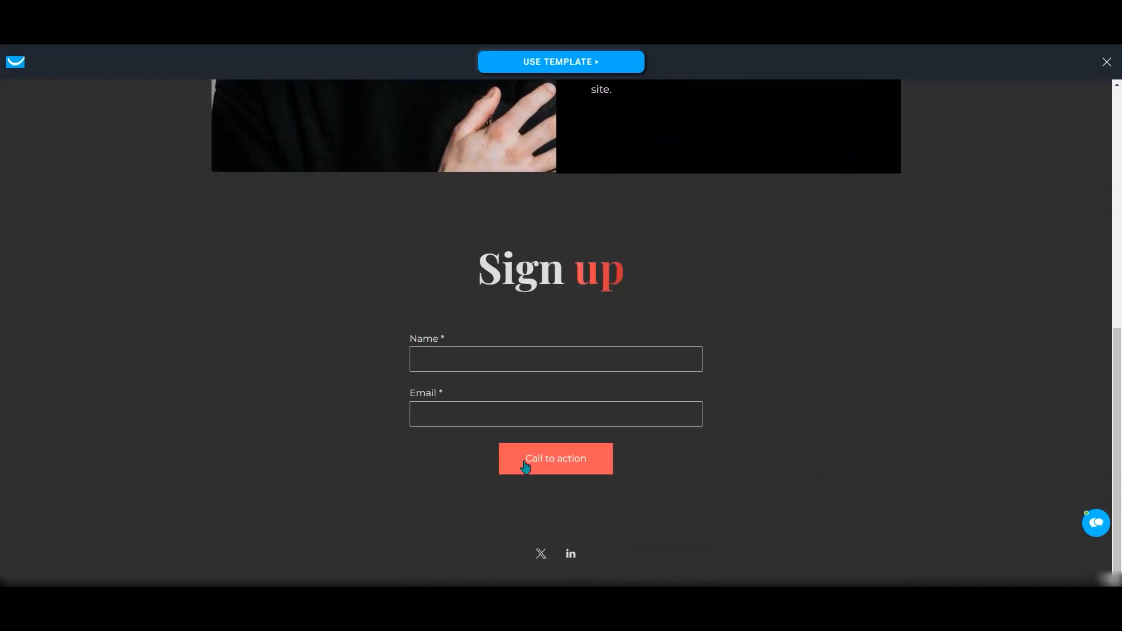
{"action": "scroll", "coordinate": [730, 476], "scroll_direction": "up", "scroll_amount": 8}
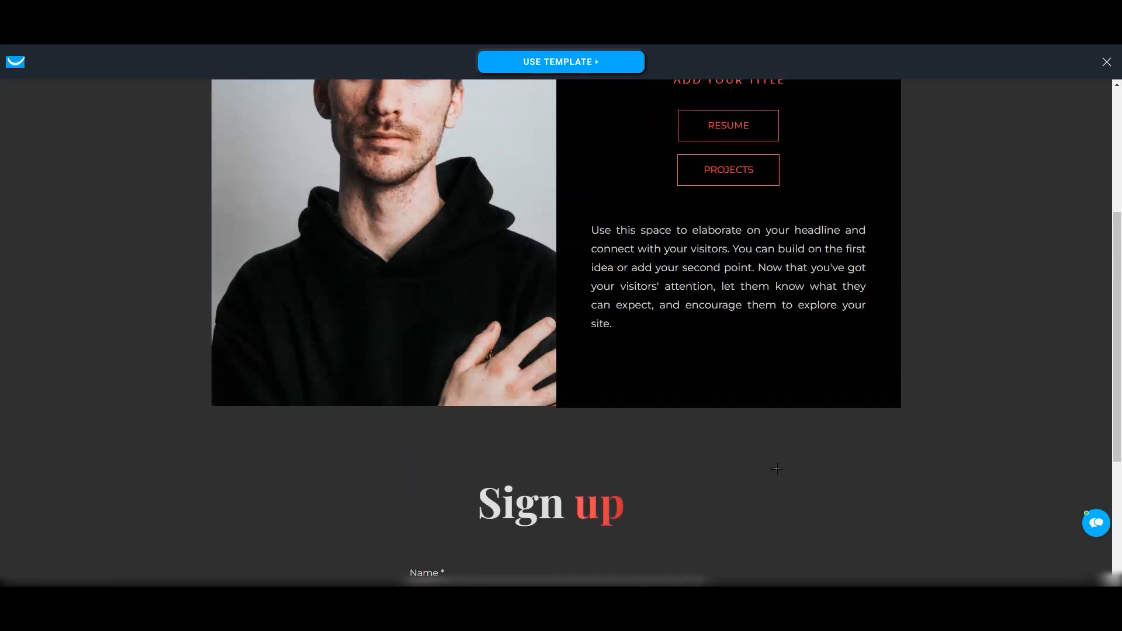
{"action": "left_click", "coordinate": [596, 65]}
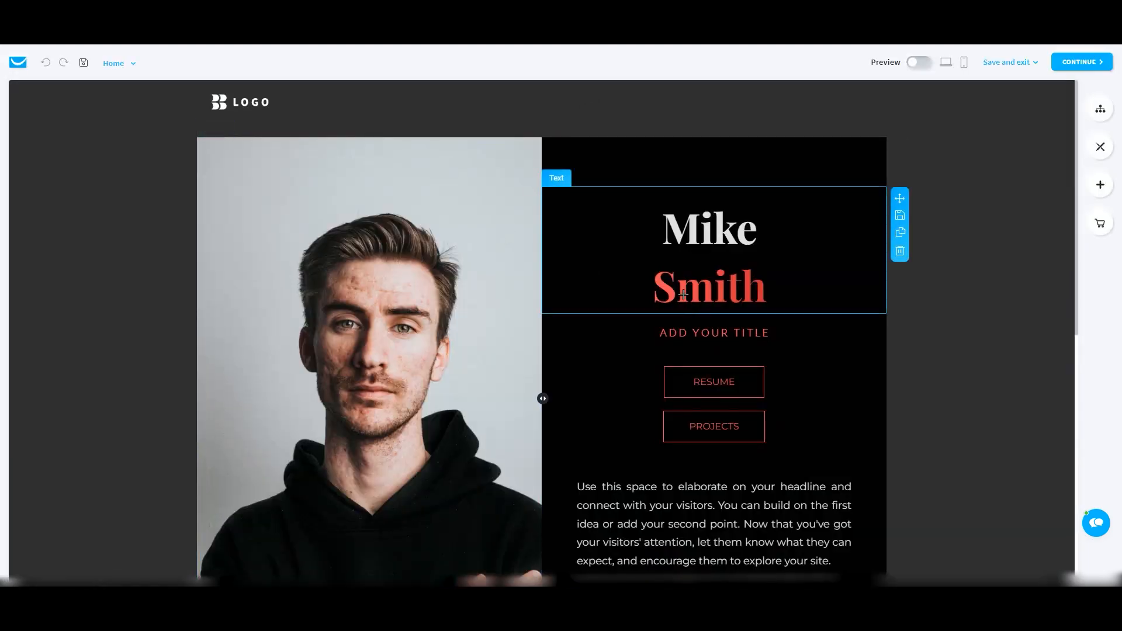
Examine the Home page's layout down to its sign-up form, and check which other pages the template includes.
{"action": "scroll", "coordinate": [686, 341], "scroll_direction": "down", "scroll_amount": 3}
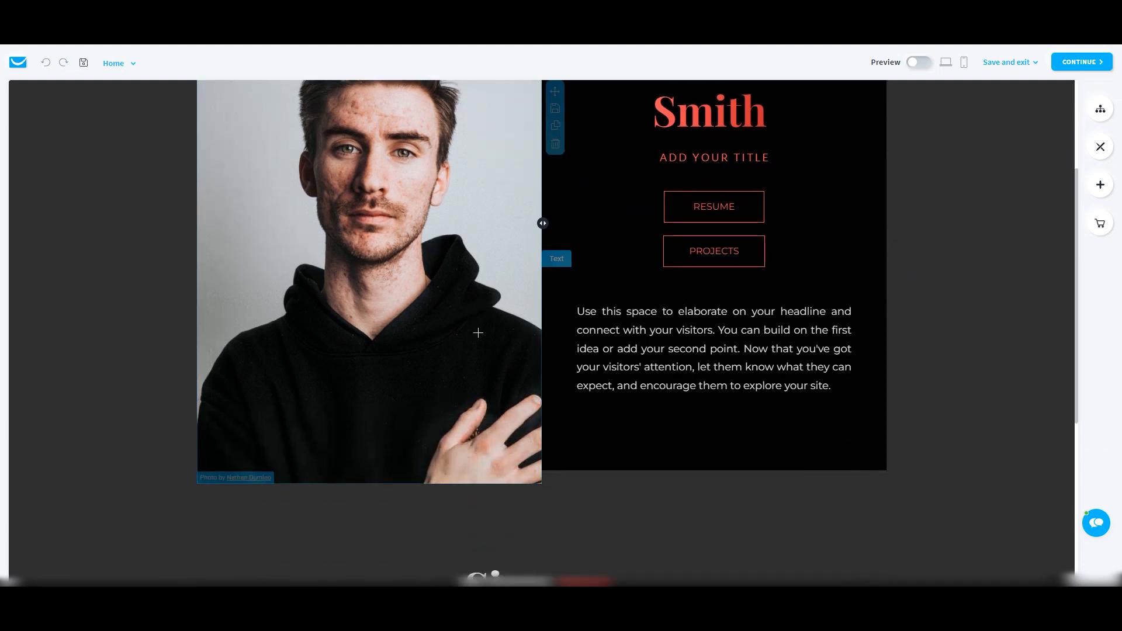
{"action": "scroll", "coordinate": [415, 332], "scroll_direction": "up", "scroll_amount": 2}
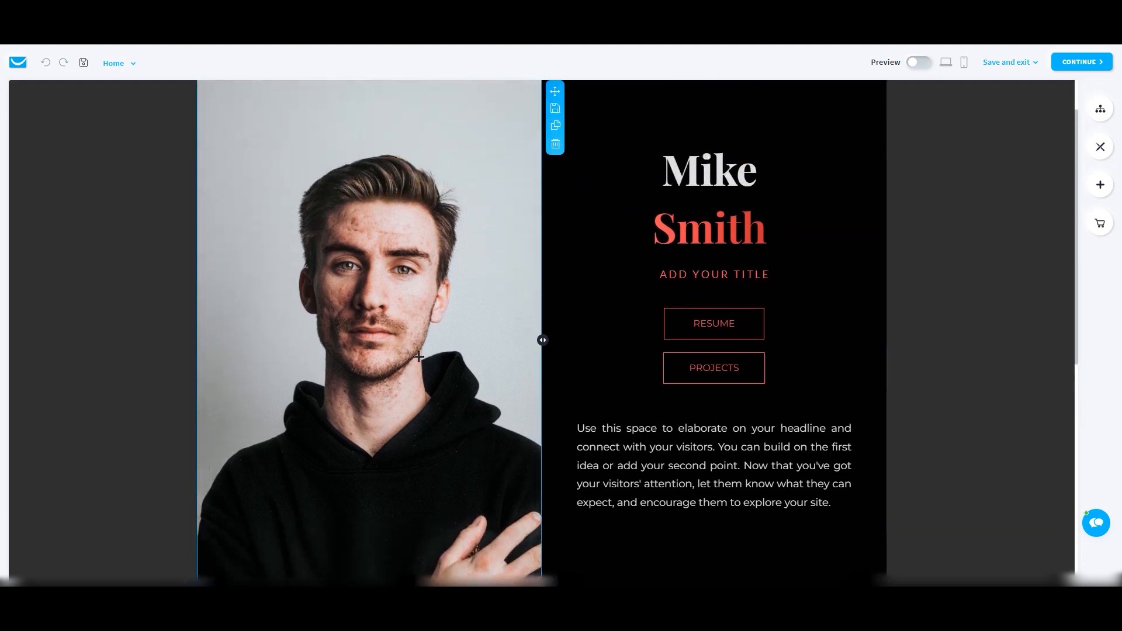
{"action": "scroll", "coordinate": [352, 300], "scroll_direction": "up", "scroll_amount": 1}
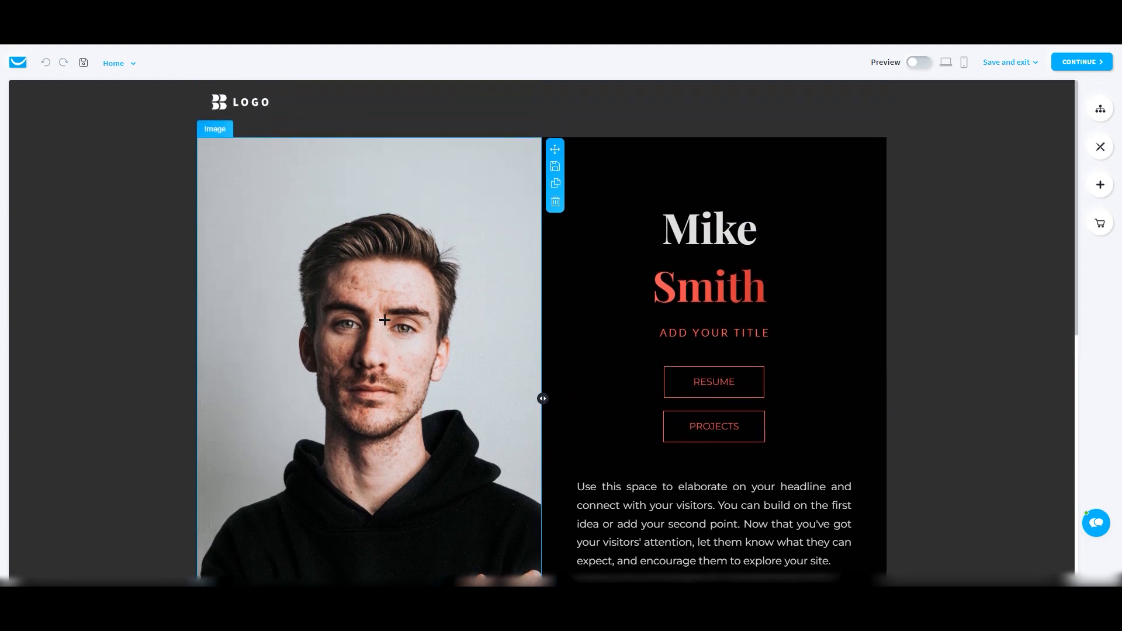
{"action": "scroll", "coordinate": [395, 319], "scroll_direction": "down", "scroll_amount": 1}
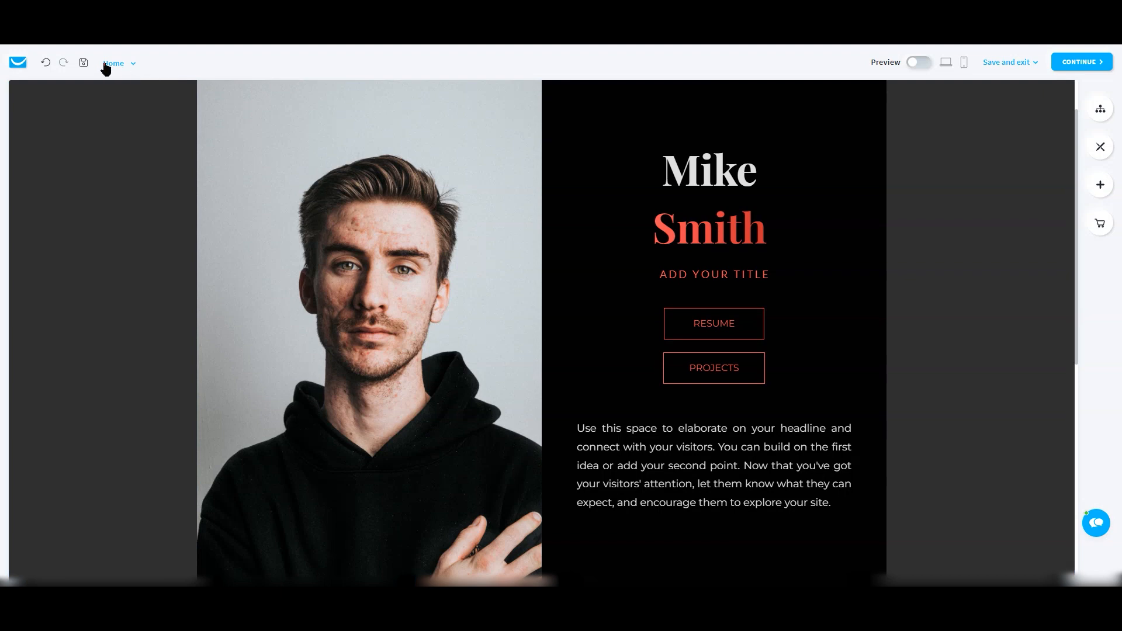
{"action": "left_click", "coordinate": [134, 65]}
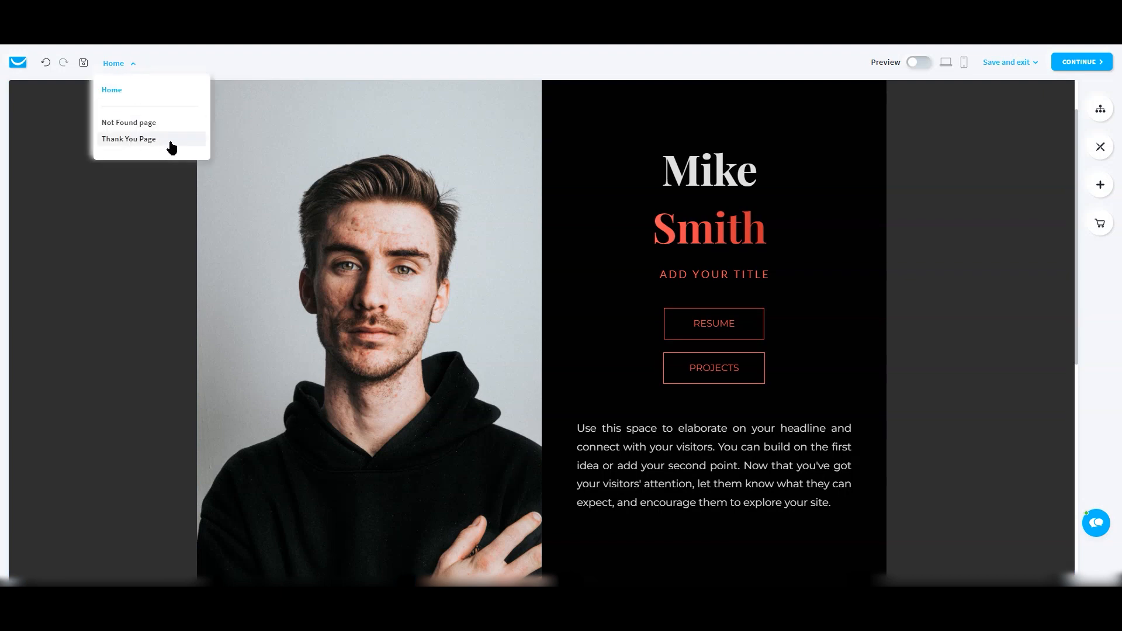
{"action": "left_click", "coordinate": [180, 65]}
{"action": "scroll", "coordinate": [552, 265], "scroll_direction": "down", "scroll_amount": 7}
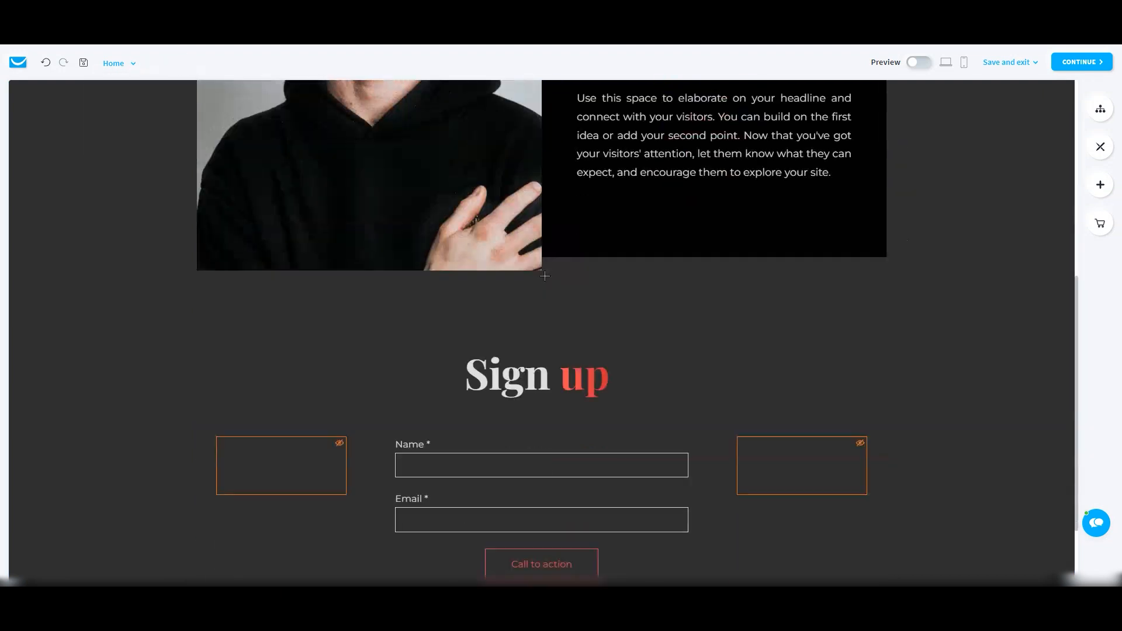
{"action": "scroll", "coordinate": [465, 374], "scroll_direction": "up", "scroll_amount": 1}
{"action": "scroll", "coordinate": [467, 384], "scroll_direction": "up", "scroll_amount": 8}
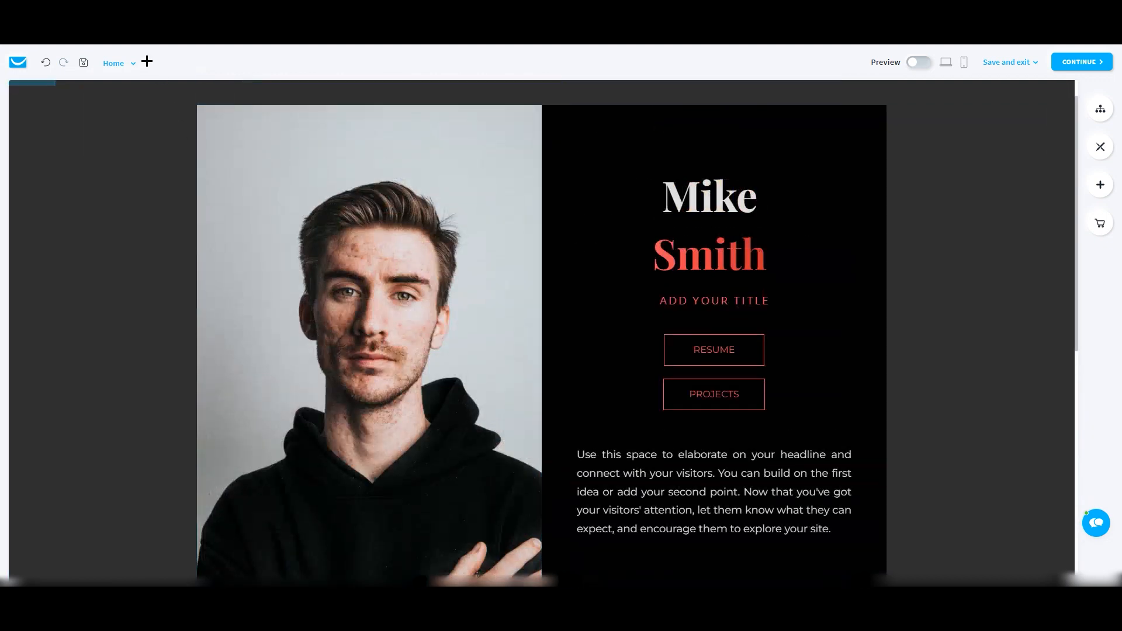
View the template's Thank You Page in the editor and return to the Home page.
{"action": "left_click", "coordinate": [134, 63]}
{"action": "left_click", "coordinate": [139, 140]}
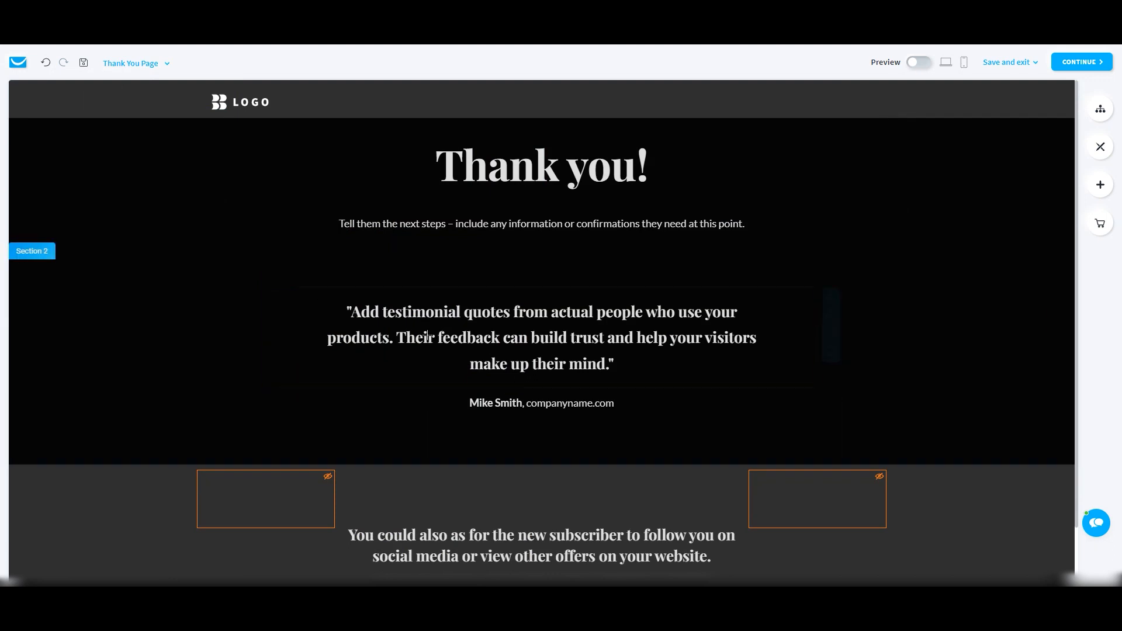
{"action": "left_click", "coordinate": [167, 65]}
{"action": "left_click", "coordinate": [116, 87]}
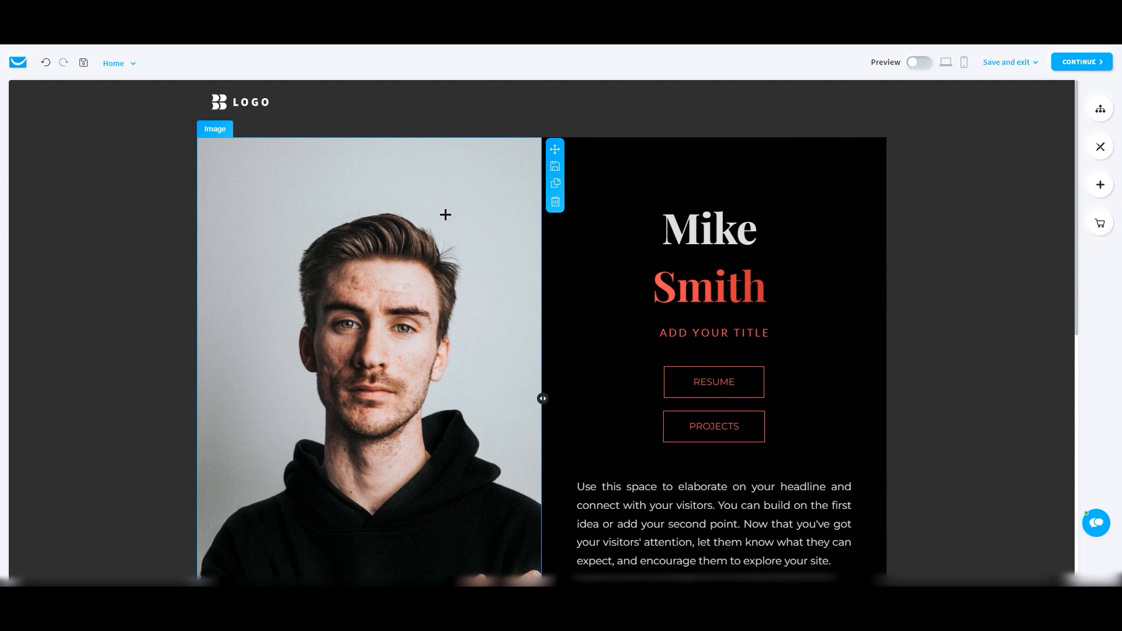
View the portrait image's settings and the settings of the section that contains it.
{"action": "scroll", "coordinate": [457, 259], "scroll_direction": "down", "scroll_amount": 1}
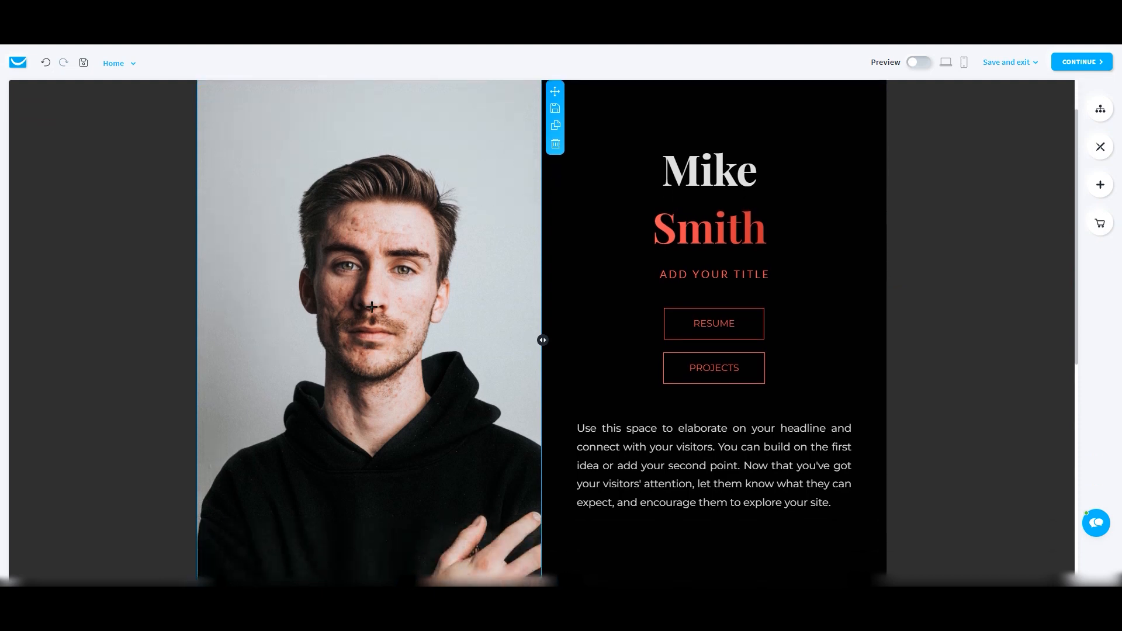
{"action": "left_click", "coordinate": [347, 210]}
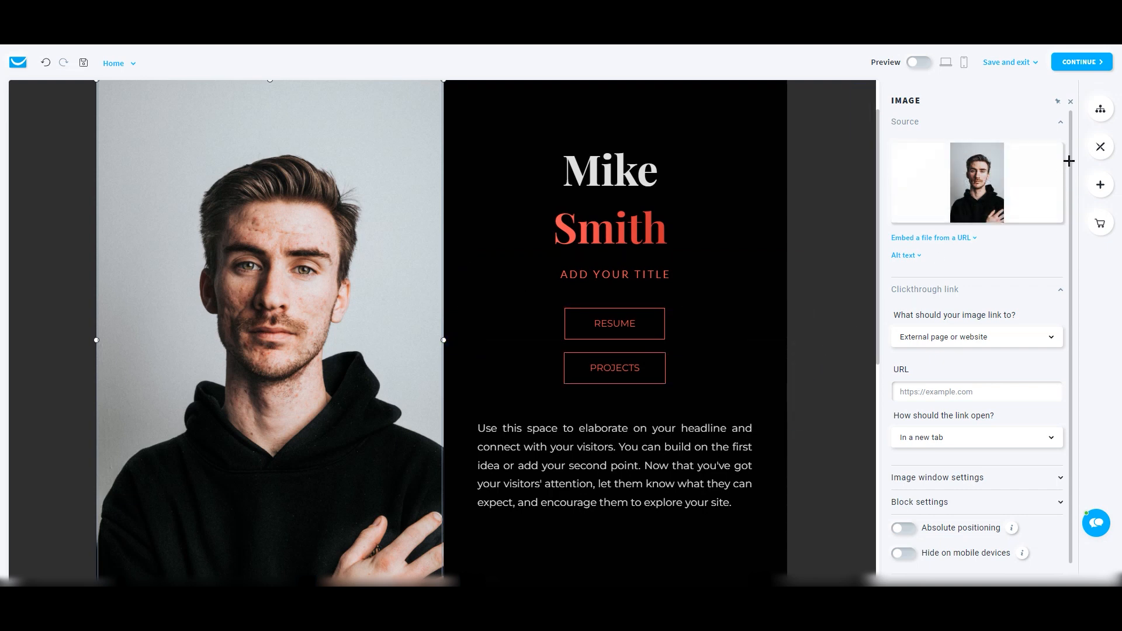
{"action": "mouse_move", "coordinate": [977, 187]}
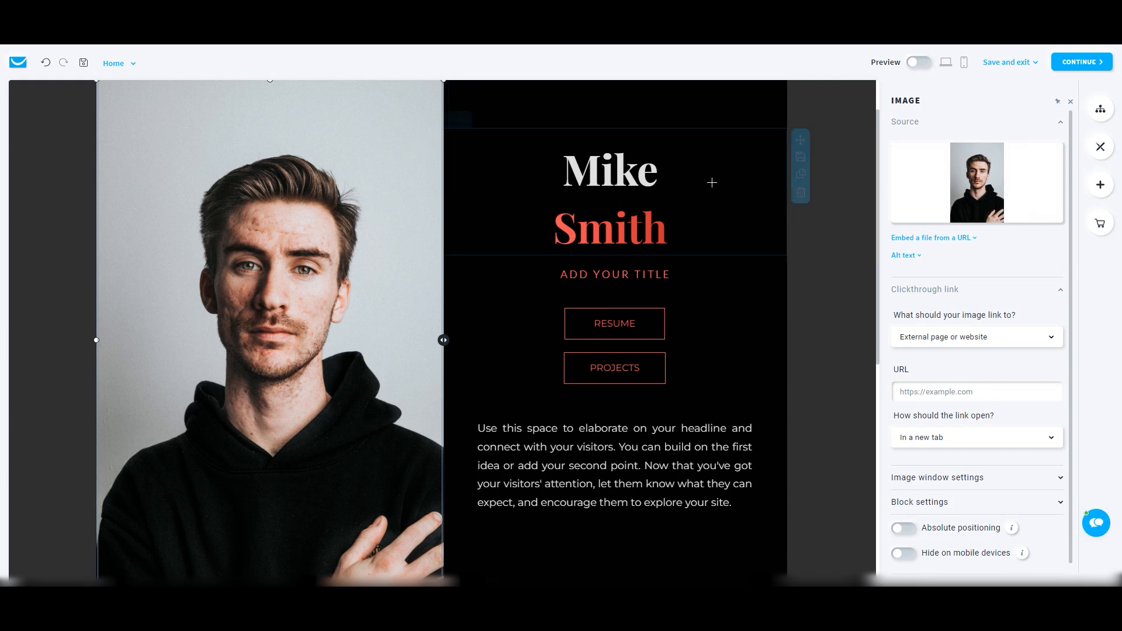
{"action": "left_click", "coordinate": [857, 190]}
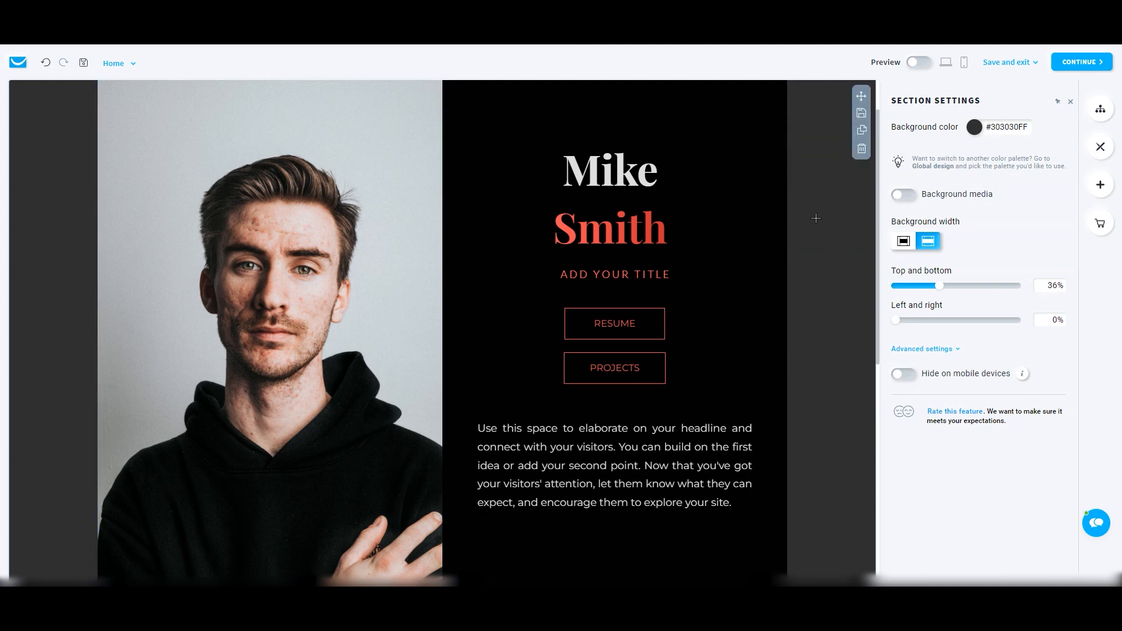
Replace the large two-line name heading beside the portrait with "MR".
{"action": "left_click", "coordinate": [1071, 101]}
{"action": "left_click", "coordinate": [706, 169]}
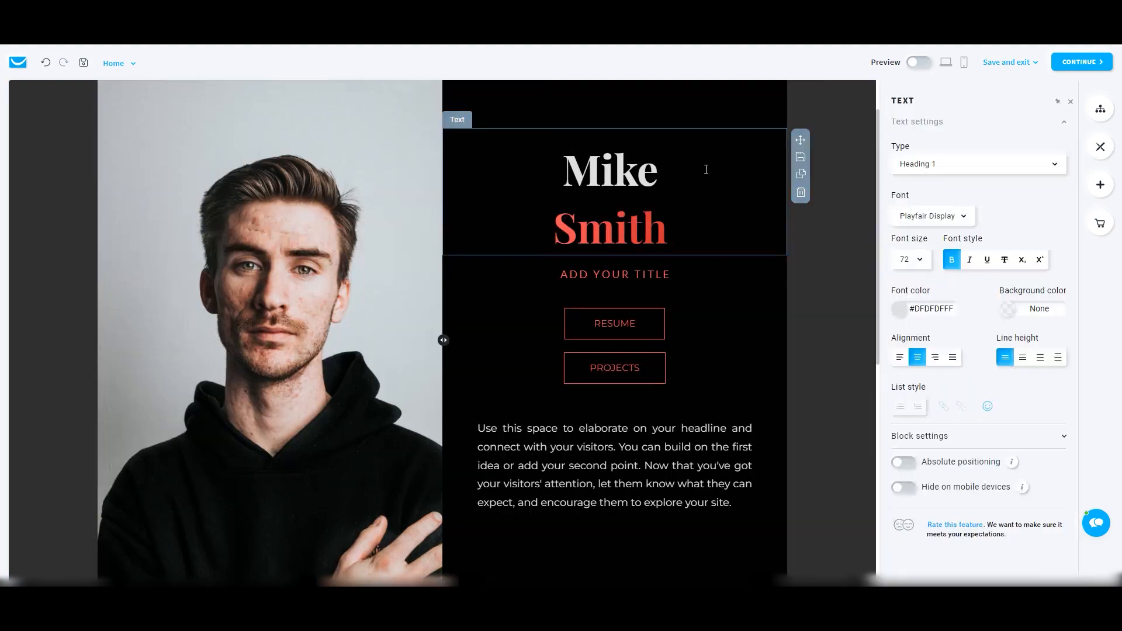
{"action": "left_click_drag", "start_coordinate": [566, 166], "coordinate": [701, 232]}
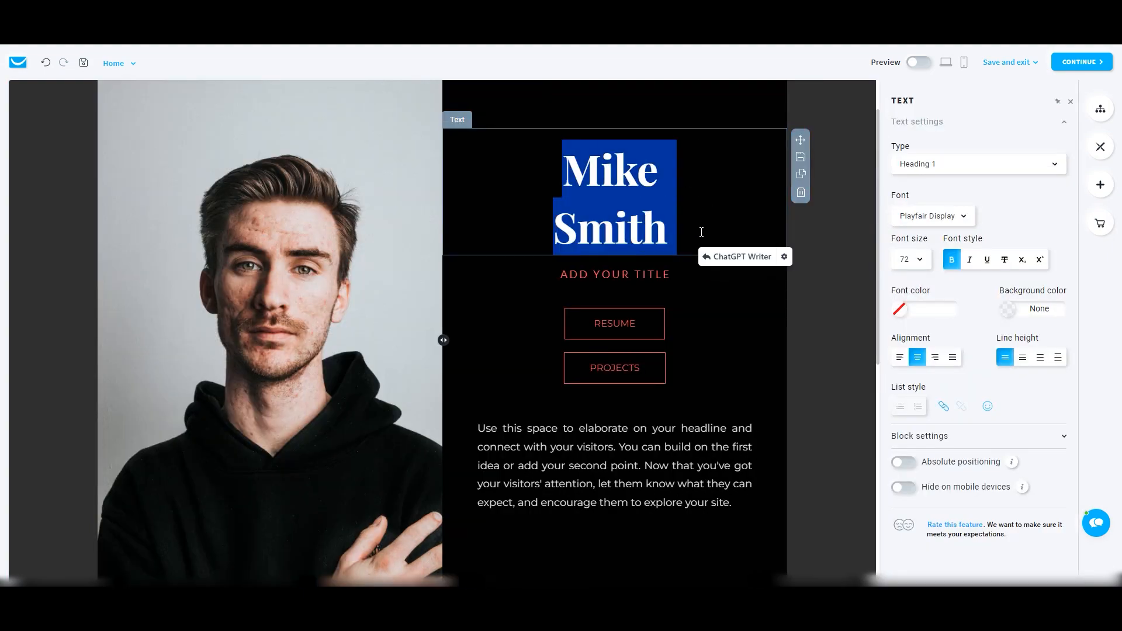
{"action": "type", "text": "MR"}
{"action": "left_click", "coordinate": [737, 239]}
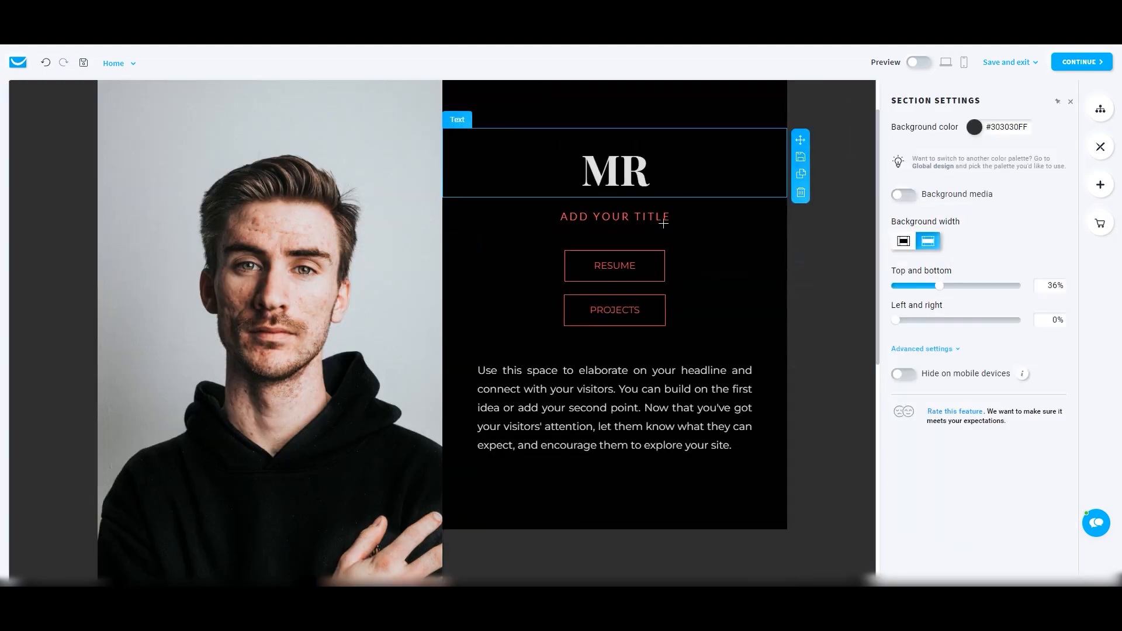
View the title text's settings, the list of pages, and the link settings of the RESUME and PROJECTS buttons.
{"action": "left_click", "coordinate": [646, 222]}
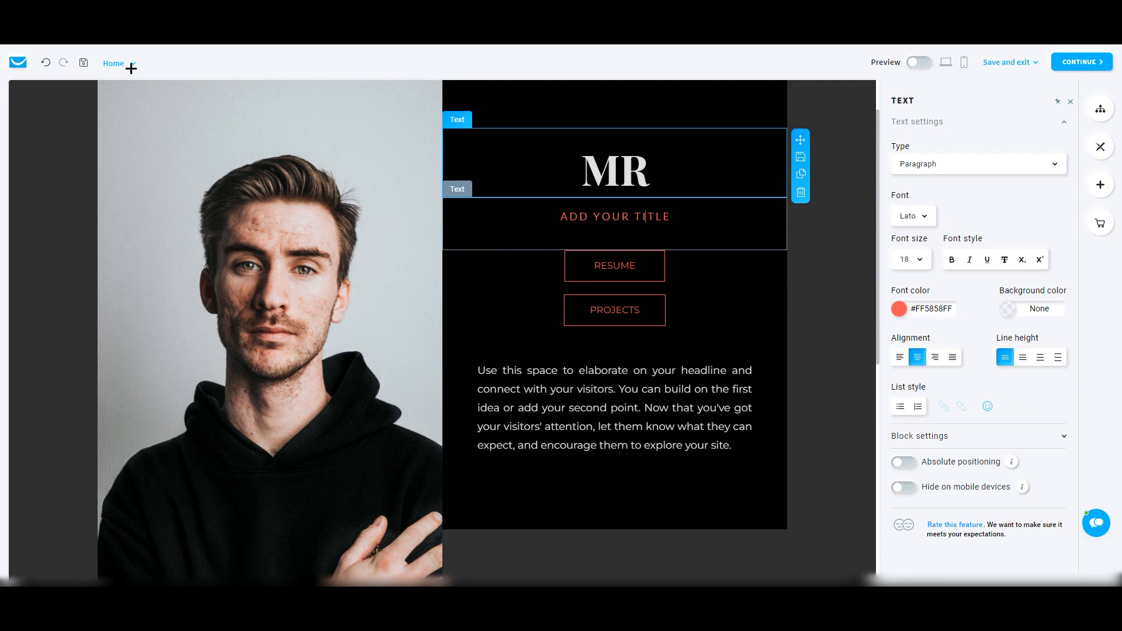
{"action": "left_click", "coordinate": [129, 65]}
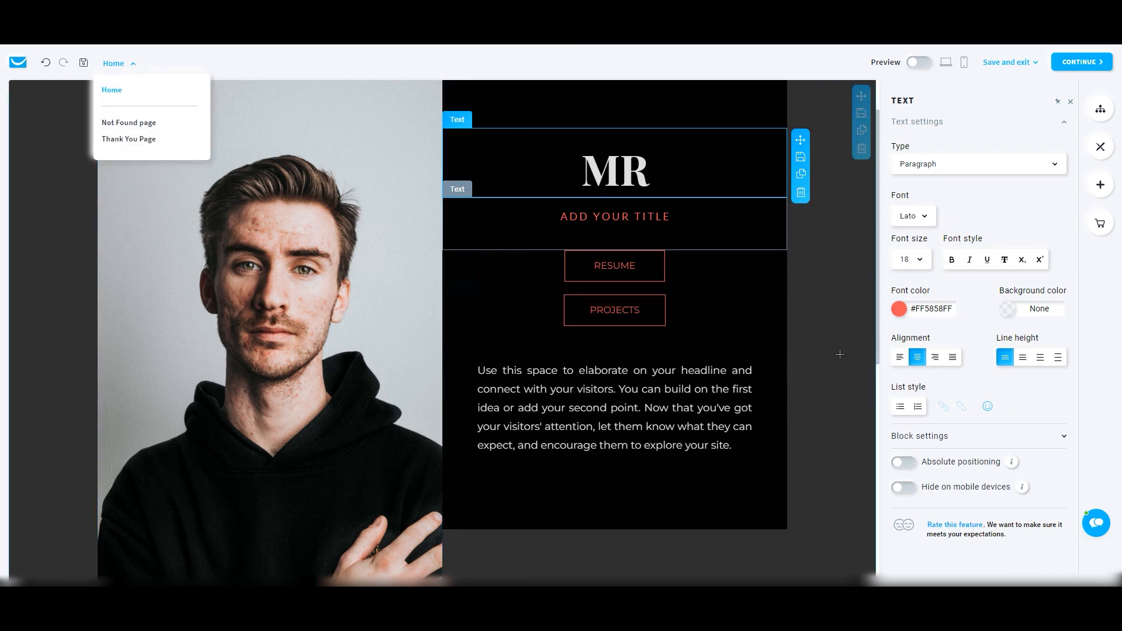
{"action": "left_click", "coordinate": [606, 268]}
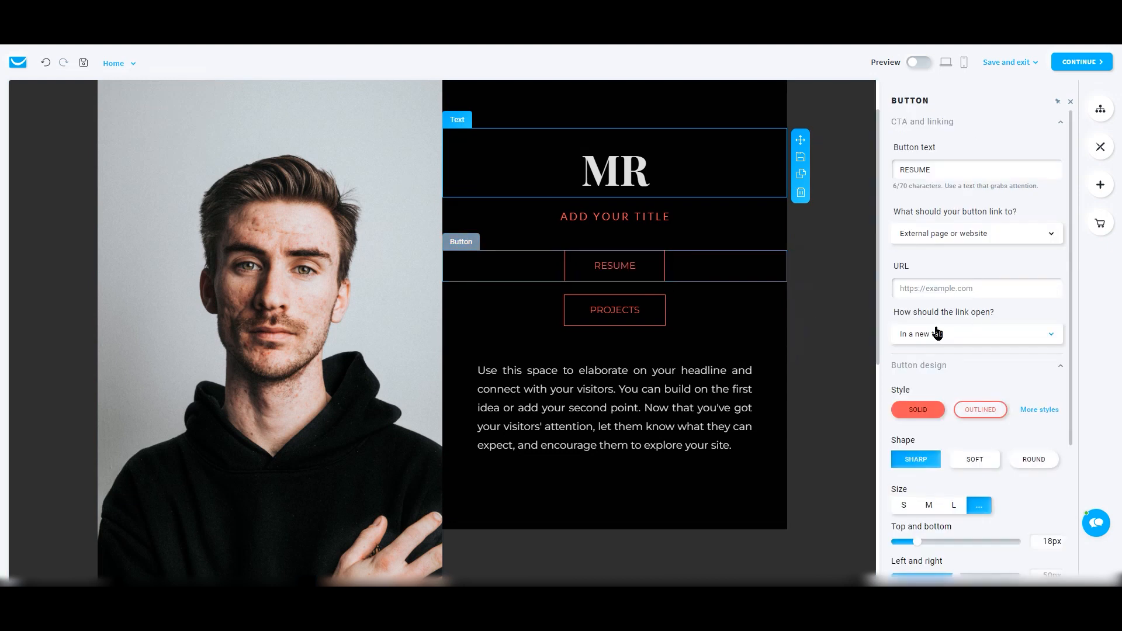
{"action": "left_click", "coordinate": [951, 288]}
{"action": "left_click", "coordinate": [634, 310]}
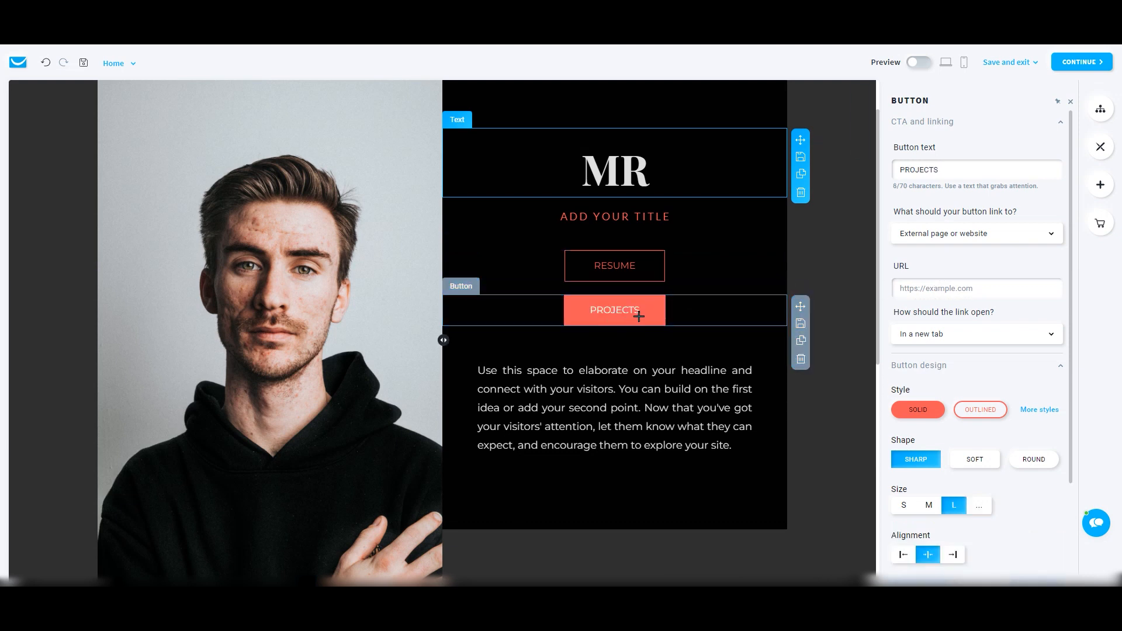
{"action": "left_click", "coordinate": [1070, 103]}
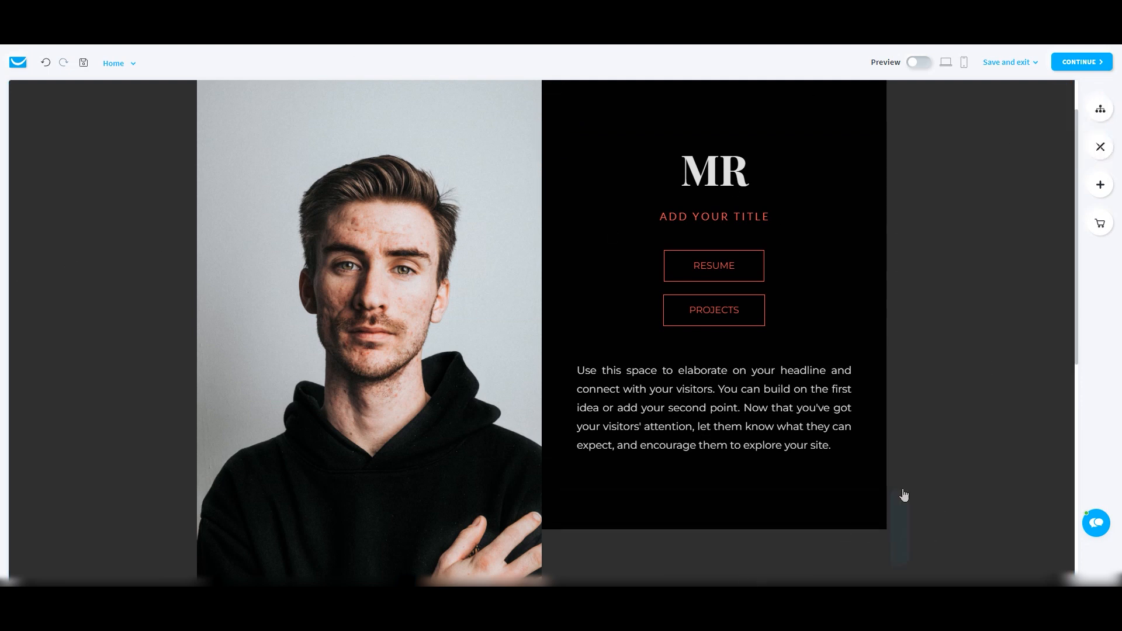
Insert an Images section with a picture beside "Introduce your idea" between the portrait section and the Sign up section.
{"action": "left_click", "coordinate": [1103, 189]}
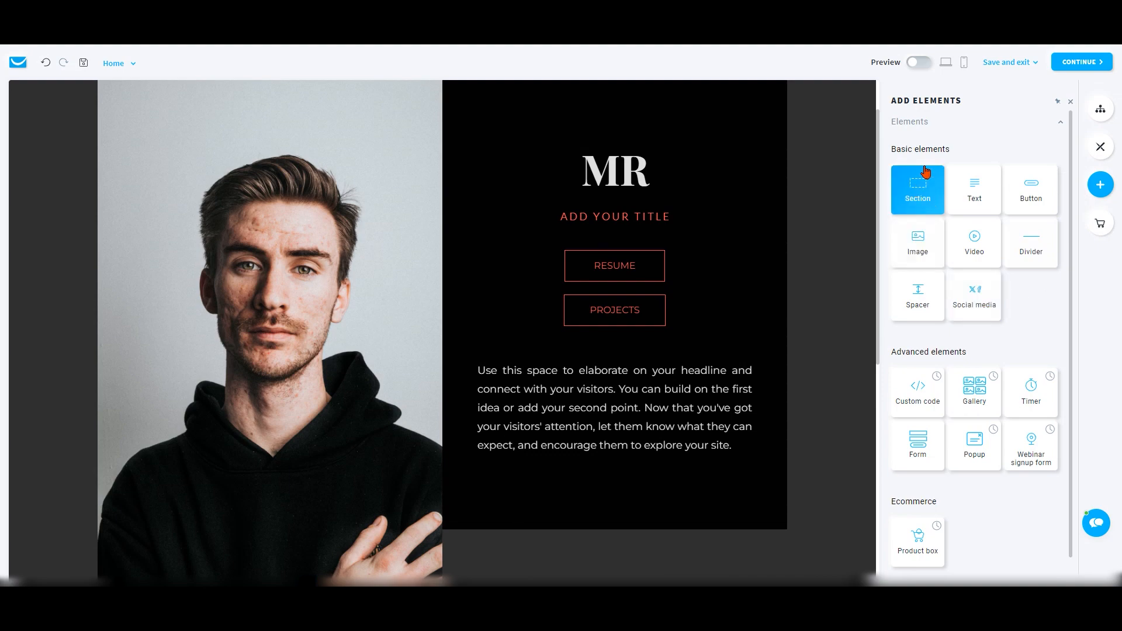
{"action": "scroll", "coordinate": [565, 471], "scroll_direction": "down", "scroll_amount": 4}
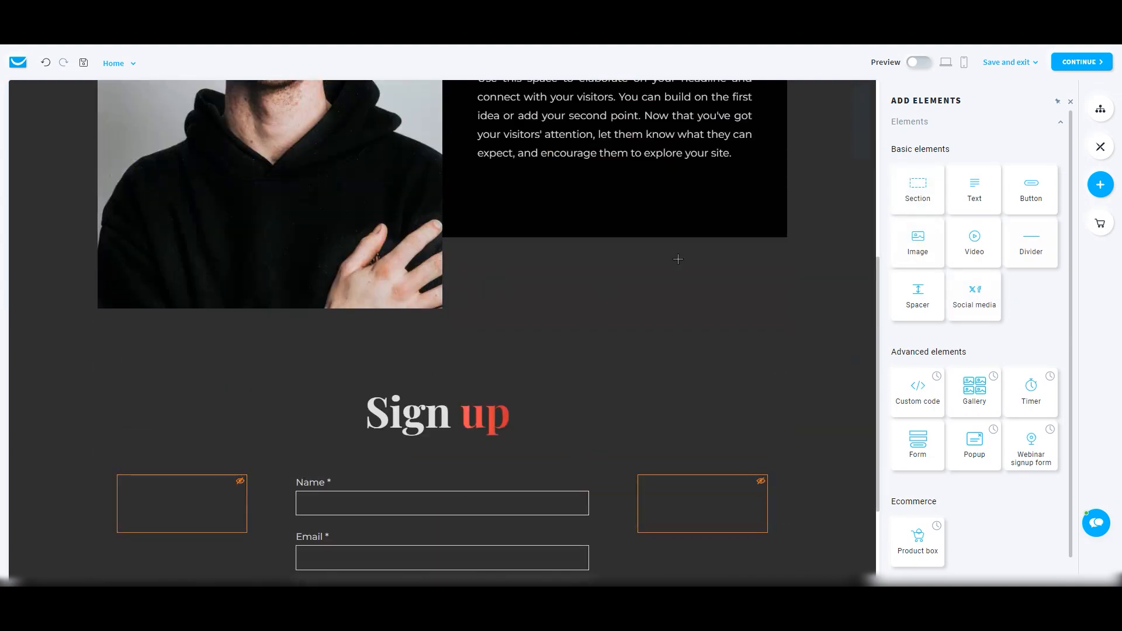
{"action": "left_click_drag", "start_coordinate": [917, 193], "coordinate": [383, 350]}
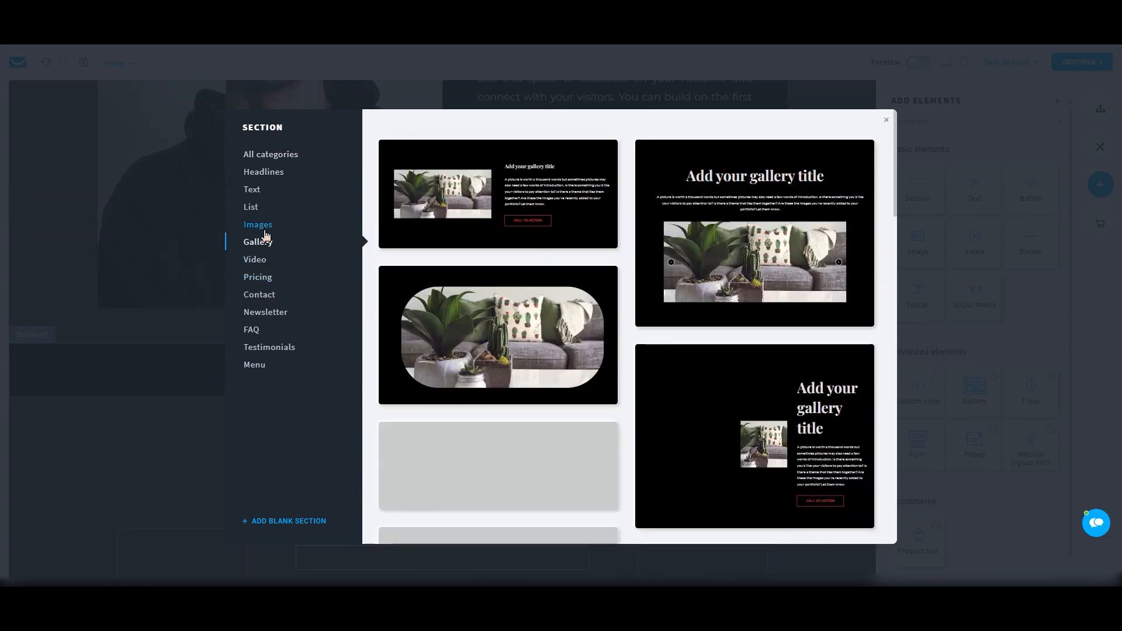
{"action": "left_click", "coordinate": [266, 226]}
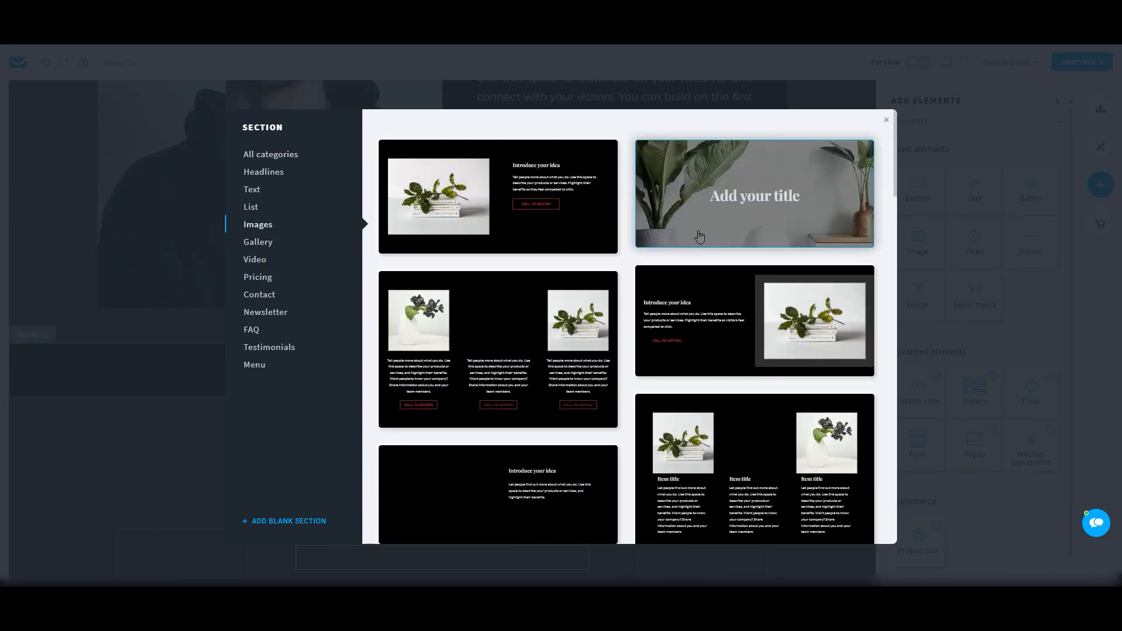
{"action": "left_click", "coordinate": [512, 241]}
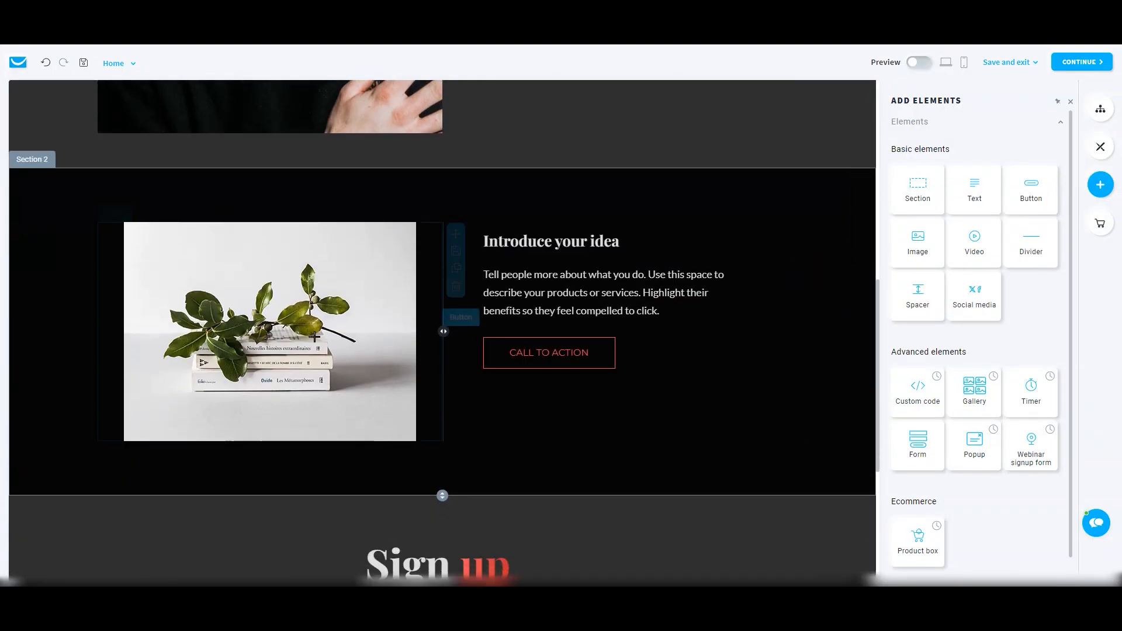
Examine the Home page from the portrait to the sign-up form, and view the heading and title text settings.
{"action": "scroll", "coordinate": [745, 225], "scroll_direction": "up", "scroll_amount": 5}
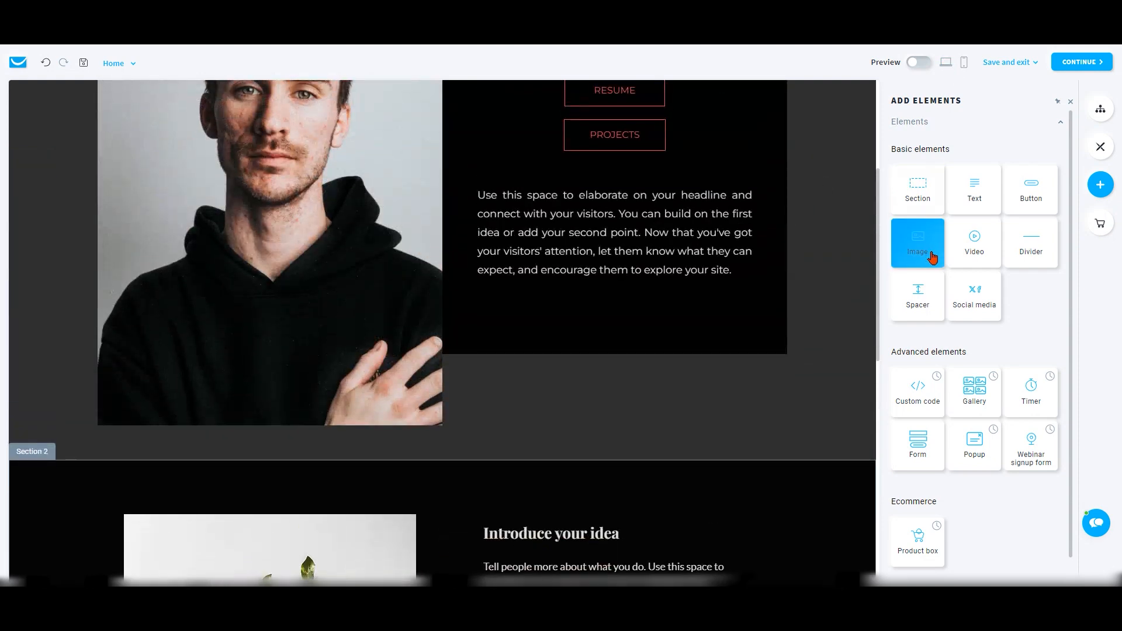
{"action": "scroll", "coordinate": [931, 258], "scroll_direction": "down", "scroll_amount": 1}
{"action": "scroll", "coordinate": [591, 425], "scroll_direction": "down", "scroll_amount": 8}
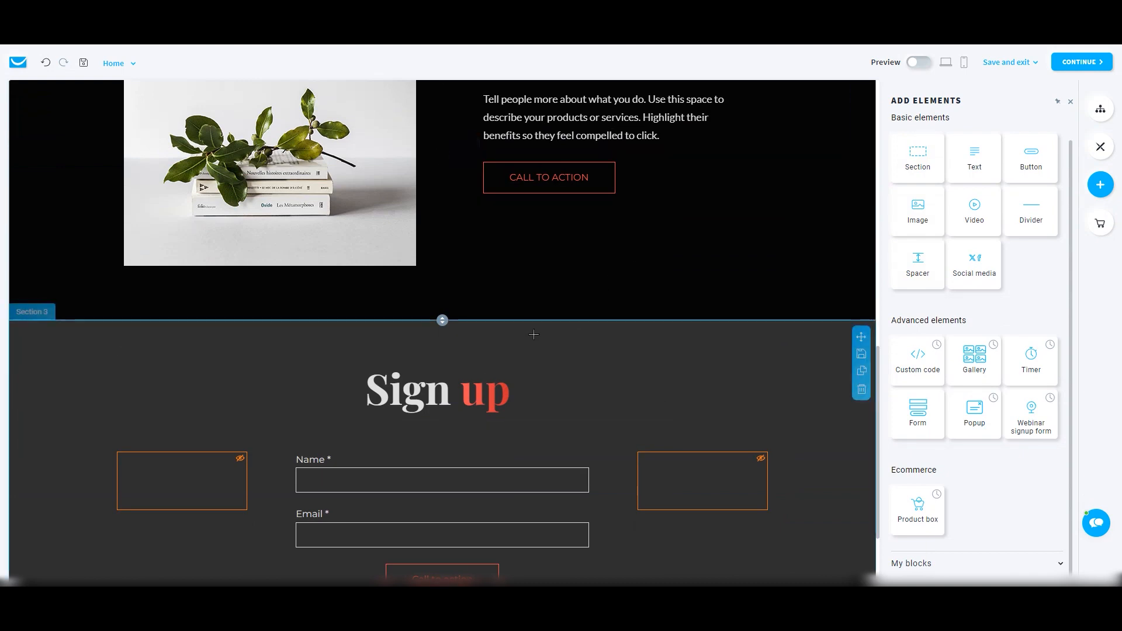
{"action": "scroll", "coordinate": [729, 377], "scroll_direction": "up", "scroll_amount": 1}
{"action": "scroll", "coordinate": [729, 376], "scroll_direction": "up", "scroll_amount": 8}
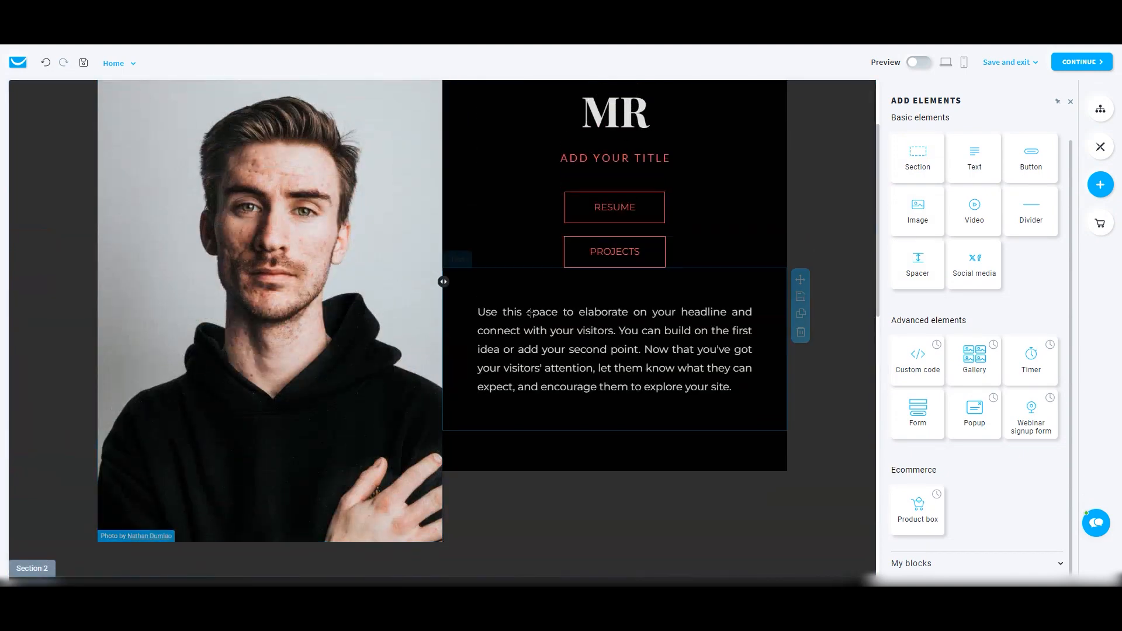
{"action": "scroll", "coordinate": [748, 279], "scroll_direction": "up", "scroll_amount": 2}
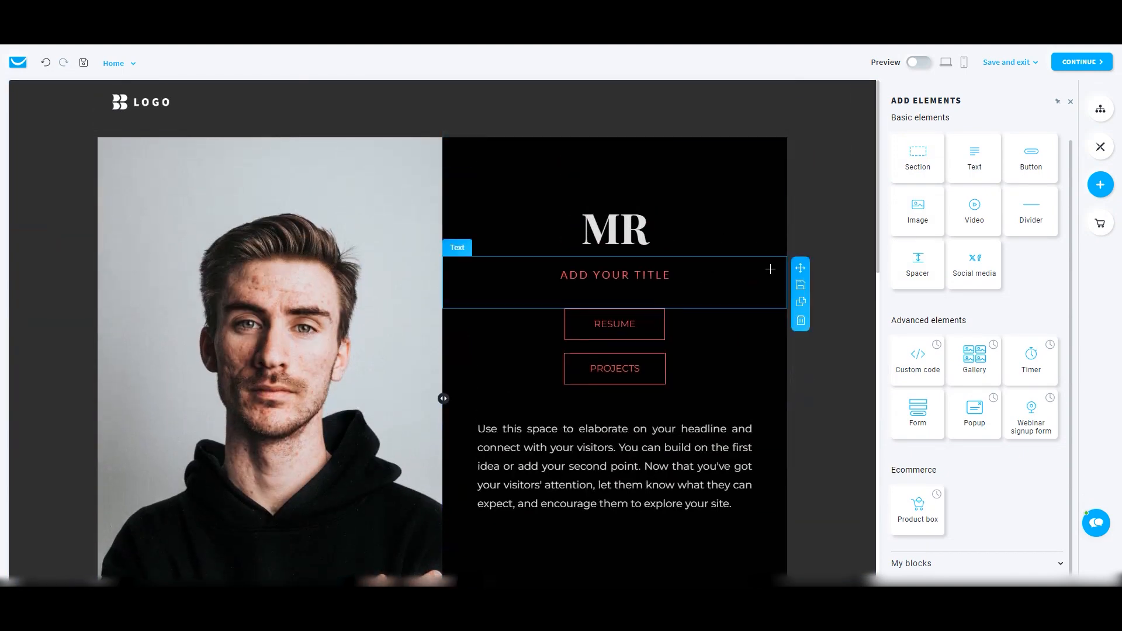
{"action": "left_click", "coordinate": [743, 296]}
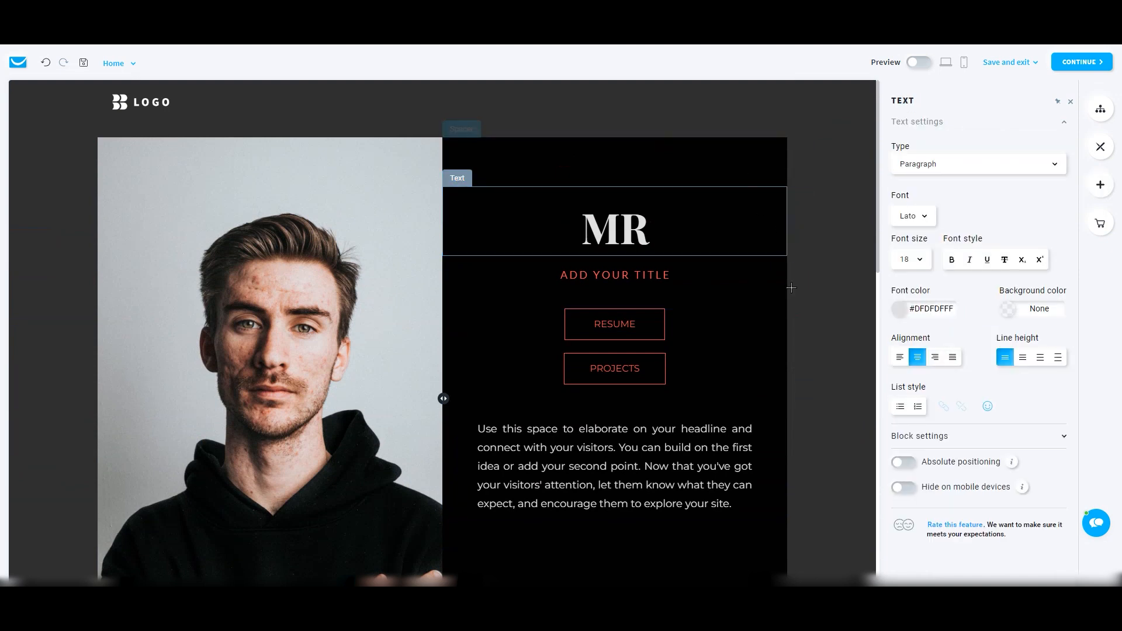
{"action": "left_click", "coordinate": [640, 257]}
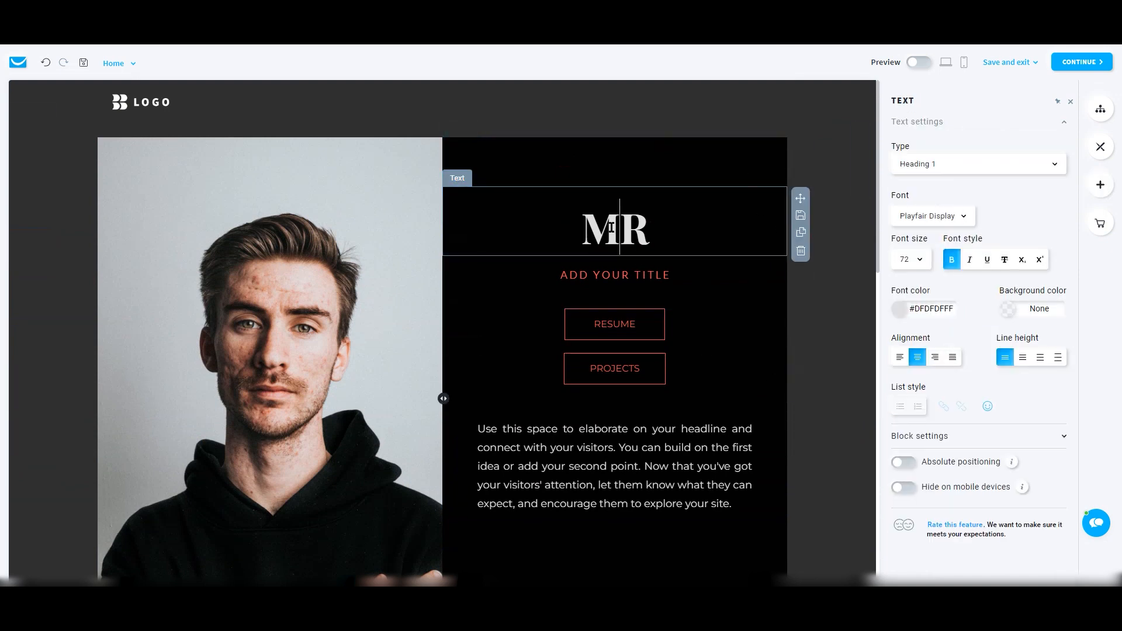
{"action": "left_click", "coordinate": [563, 278]}
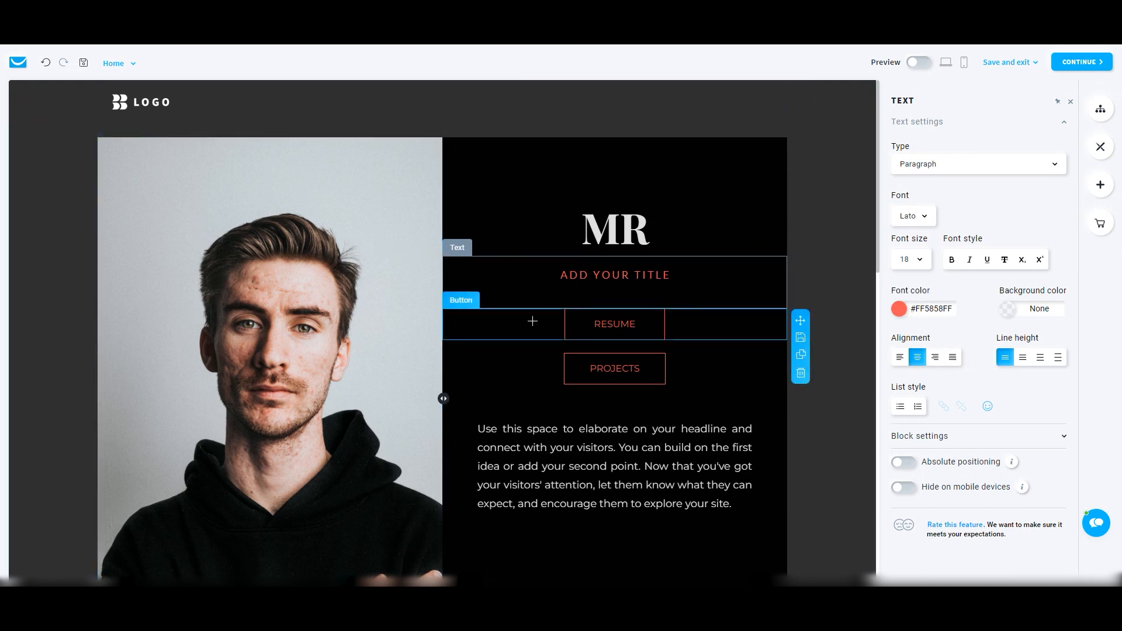
View the Global design settings and the elements that can be added to the page.
{"action": "scroll", "coordinate": [674, 352], "scroll_direction": "down", "scroll_amount": 2}
{"action": "scroll", "coordinate": [674, 351], "scroll_direction": "down", "scroll_amount": 7}
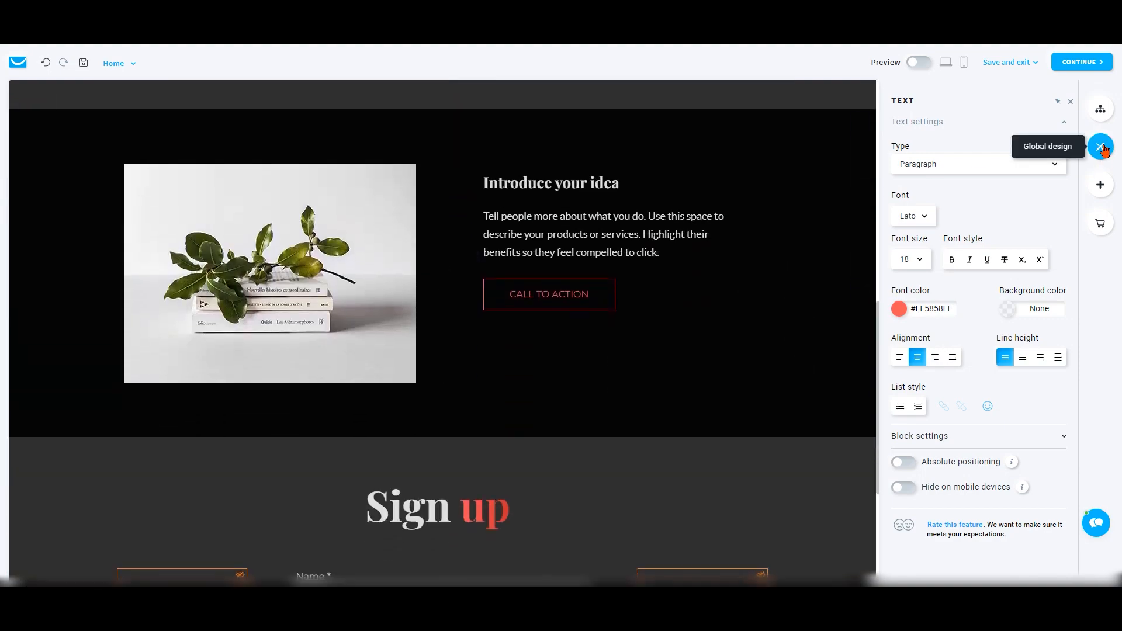
{"action": "left_click", "coordinate": [1102, 148]}
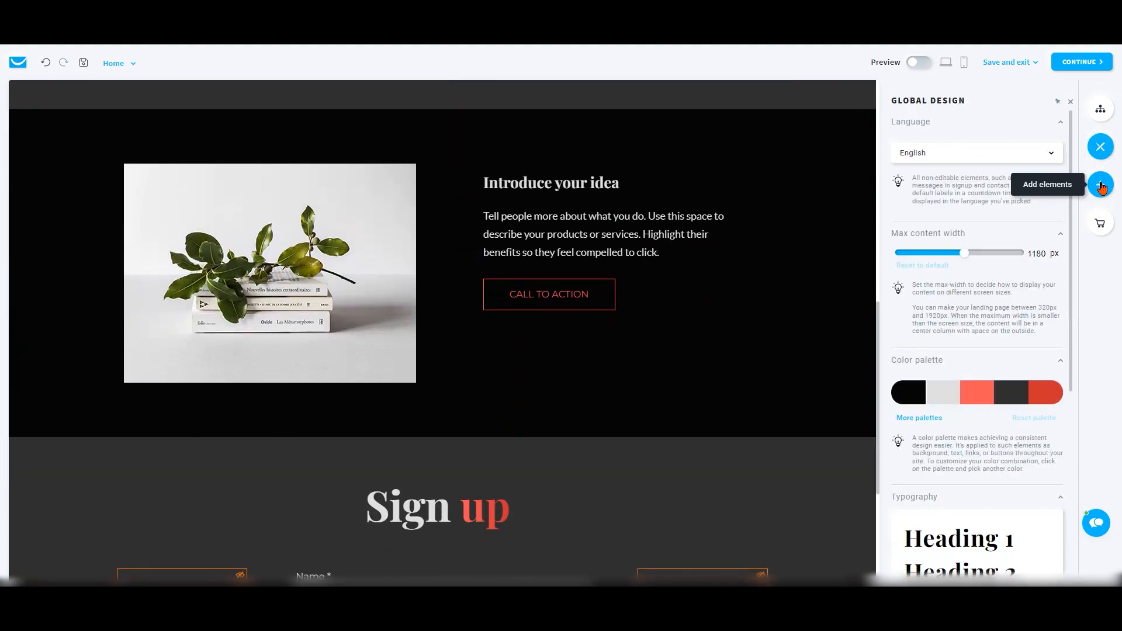
{"action": "left_click", "coordinate": [1101, 187]}
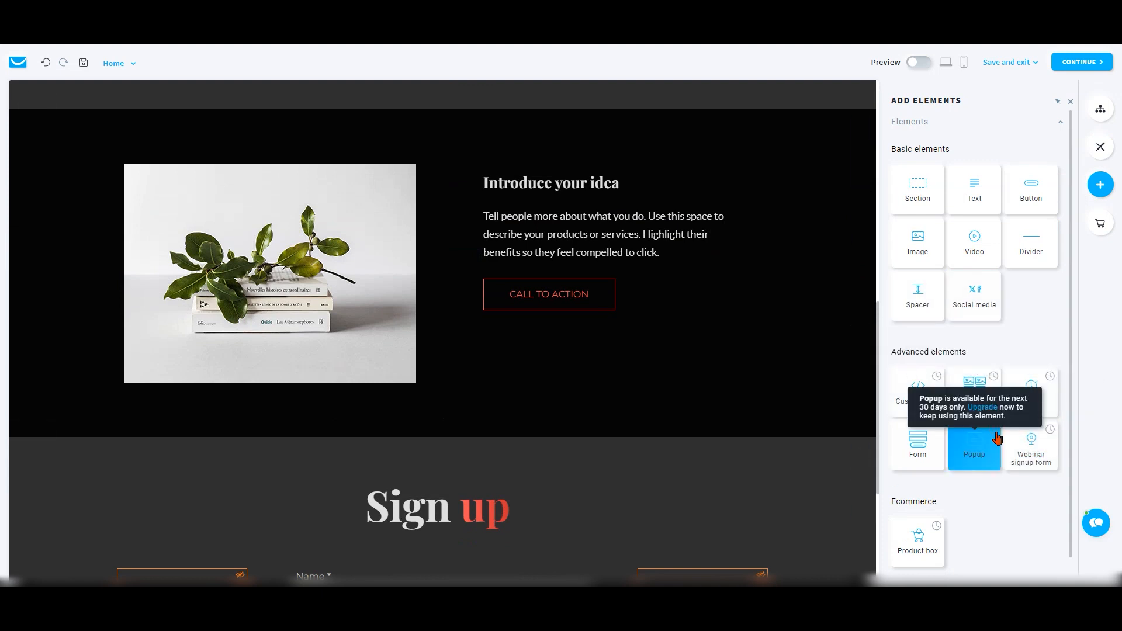
{"action": "scroll", "coordinate": [987, 479], "scroll_direction": "down", "scroll_amount": 1}
{"action": "scroll", "coordinate": [987, 482], "scroll_direction": "up", "scroll_amount": 1}
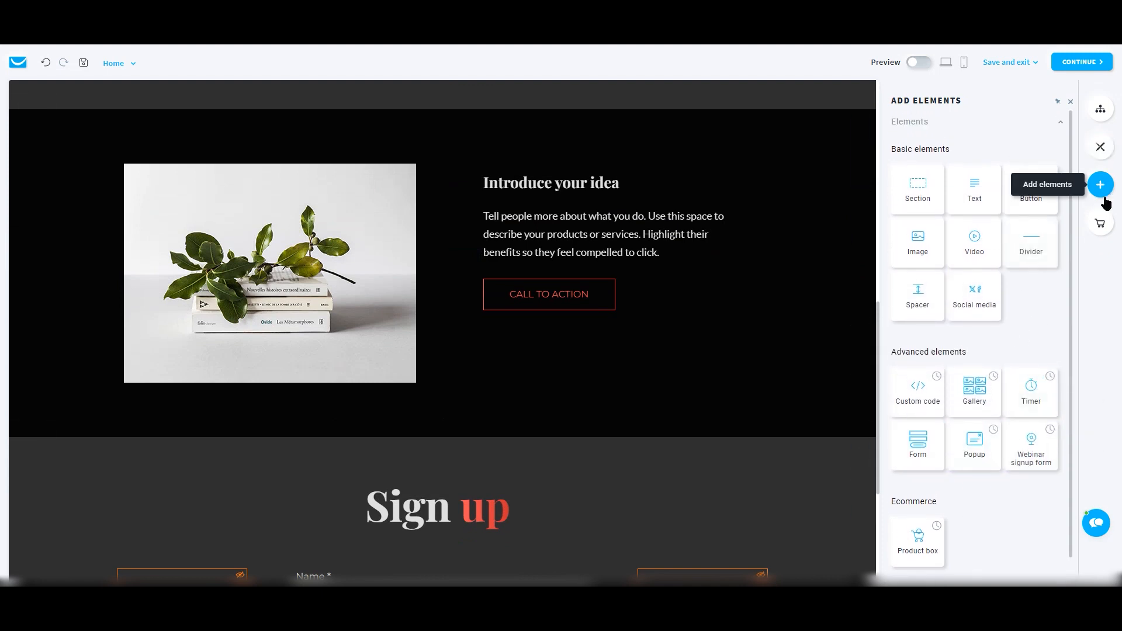
{"action": "left_click", "coordinate": [1100, 149]}
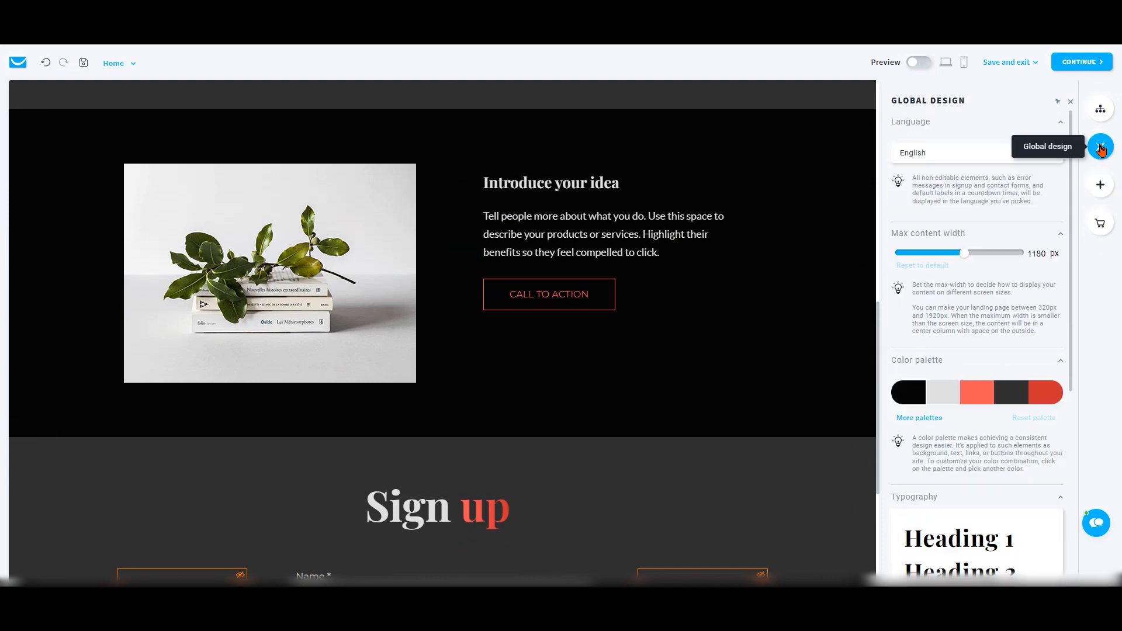
{"action": "left_click", "coordinate": [1071, 103]}
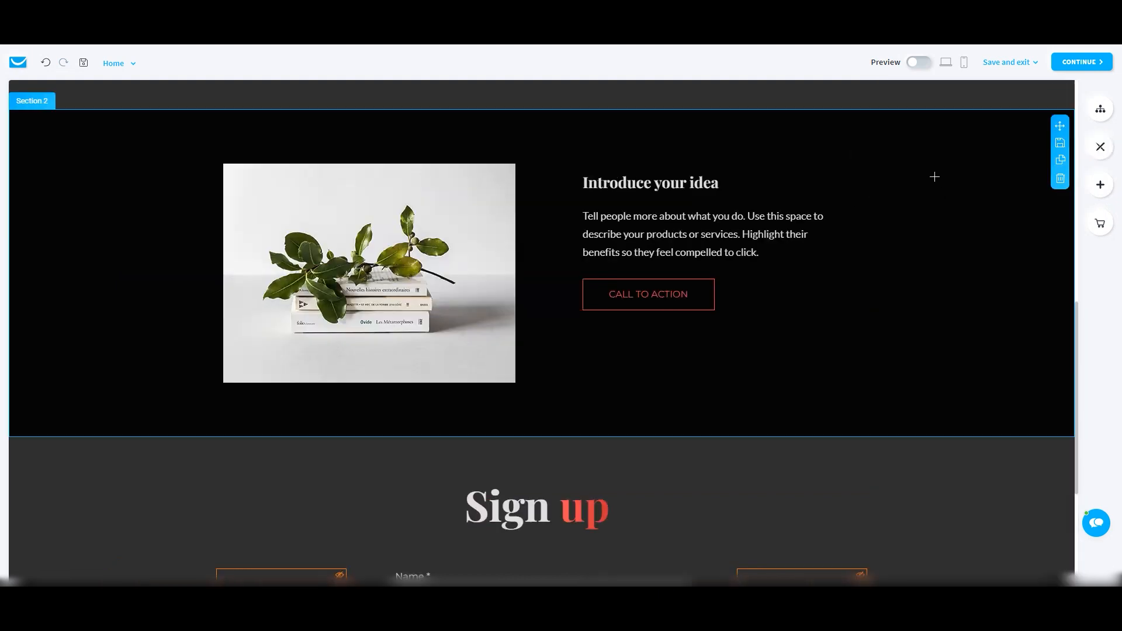
Check the editor's save options and continue from the design to the landing page's settings.
{"action": "scroll", "coordinate": [934, 176], "scroll_direction": "up", "scroll_amount": 6}
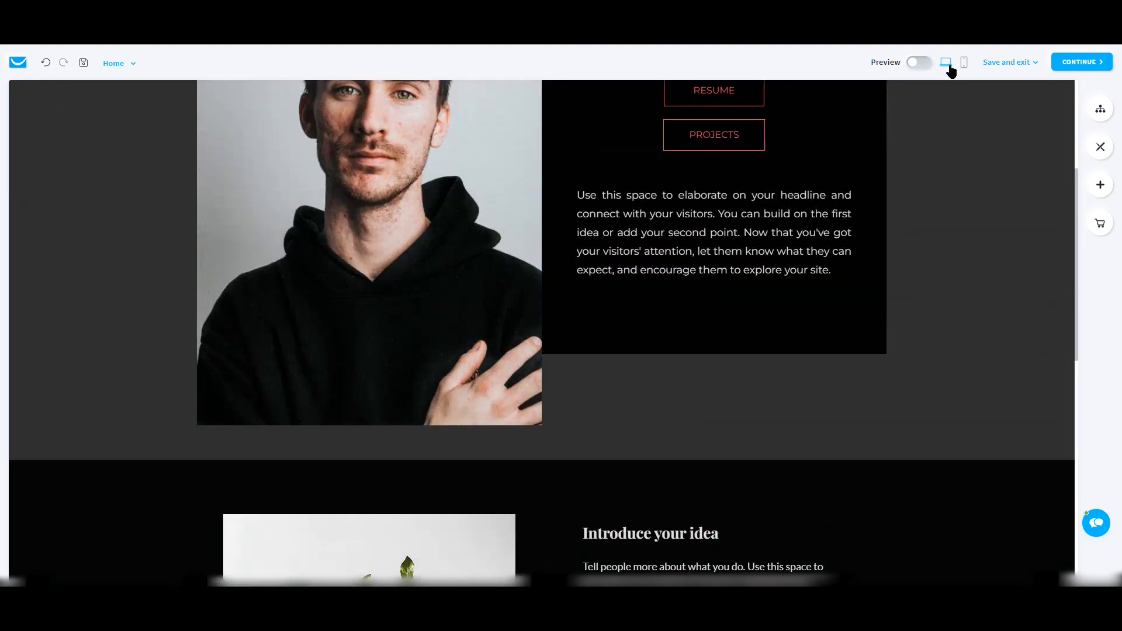
{"action": "left_click", "coordinate": [1034, 63]}
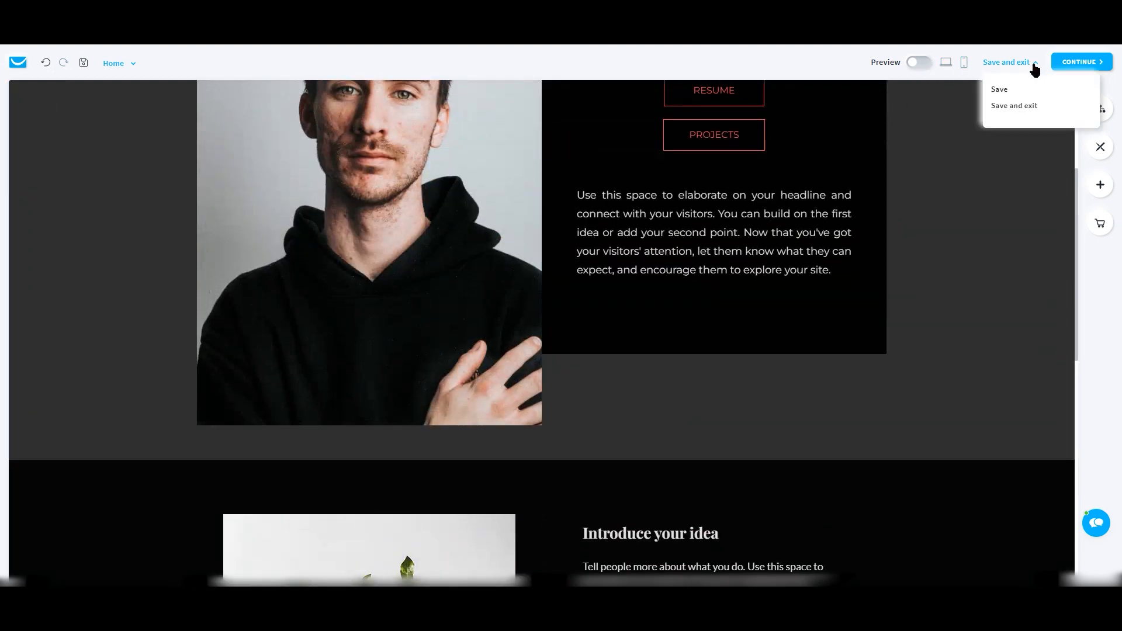
{"action": "left_click", "coordinate": [1093, 65]}
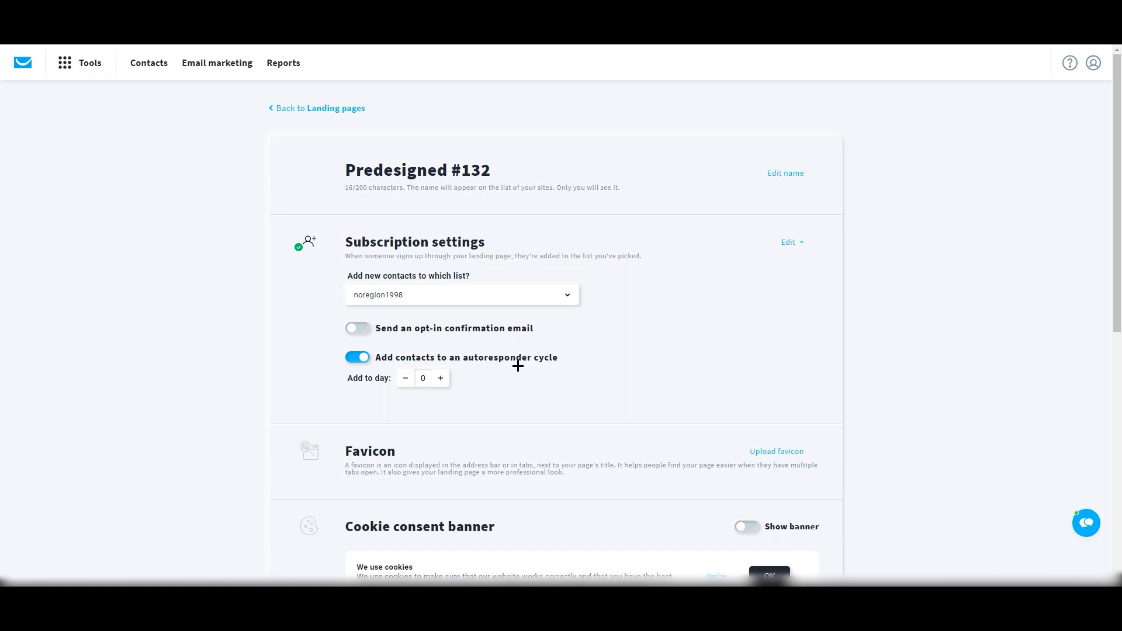
Review the landing page's settings from subscription to business information and continue to the name and domain choice.
{"action": "scroll", "coordinate": [473, 401], "scroll_direction": "down", "scroll_amount": 6}
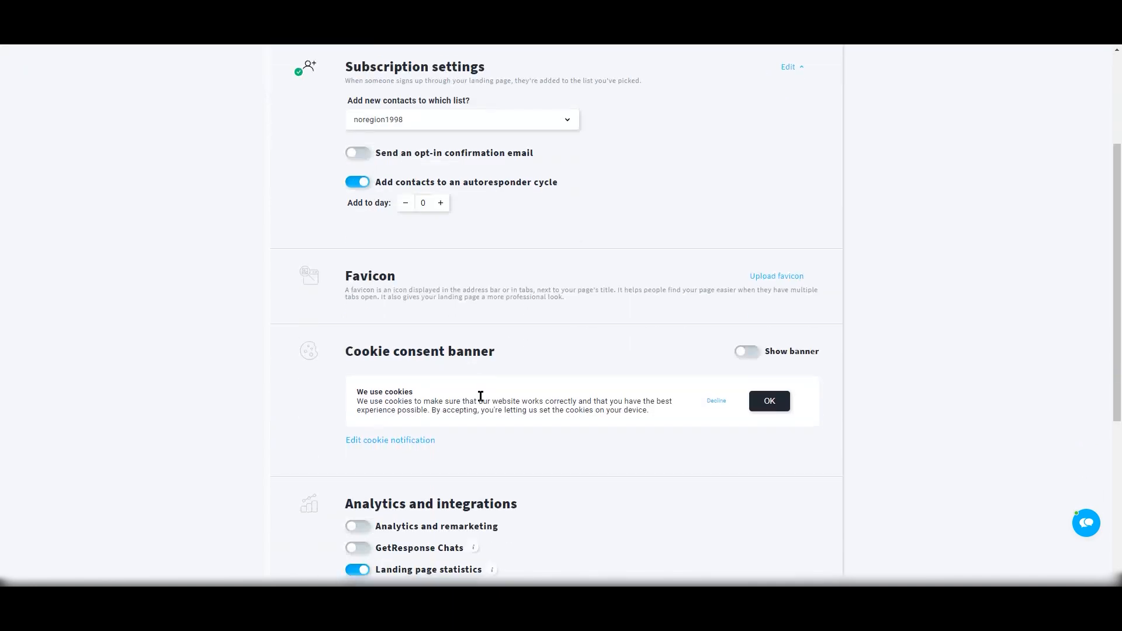
{"action": "scroll", "coordinate": [256, 275], "scroll_direction": "down", "scroll_amount": 2}
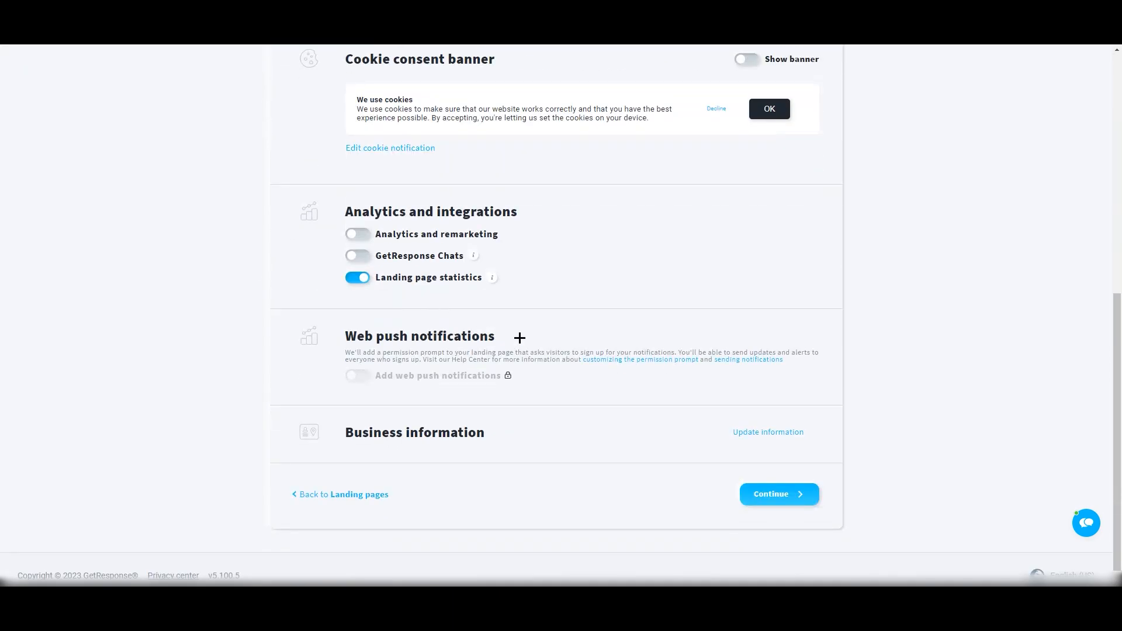
{"action": "left_click", "coordinate": [789, 495]}
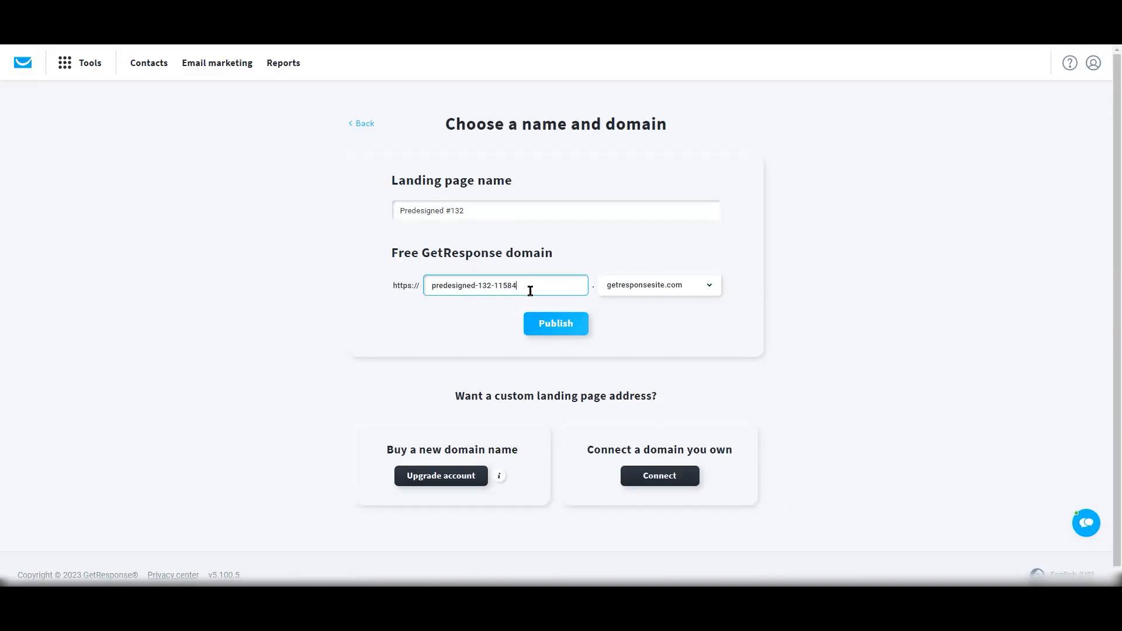
Publish the Predesigned #132 landing page on the free GetResponse domain predesigned-132-11584.getresponsesite.com.
{"action": "mouse_move", "coordinate": [499, 476]}
{"action": "scroll", "coordinate": [596, 377], "scroll_direction": "down", "scroll_amount": 1}
{"action": "left_click", "coordinate": [554, 319]}
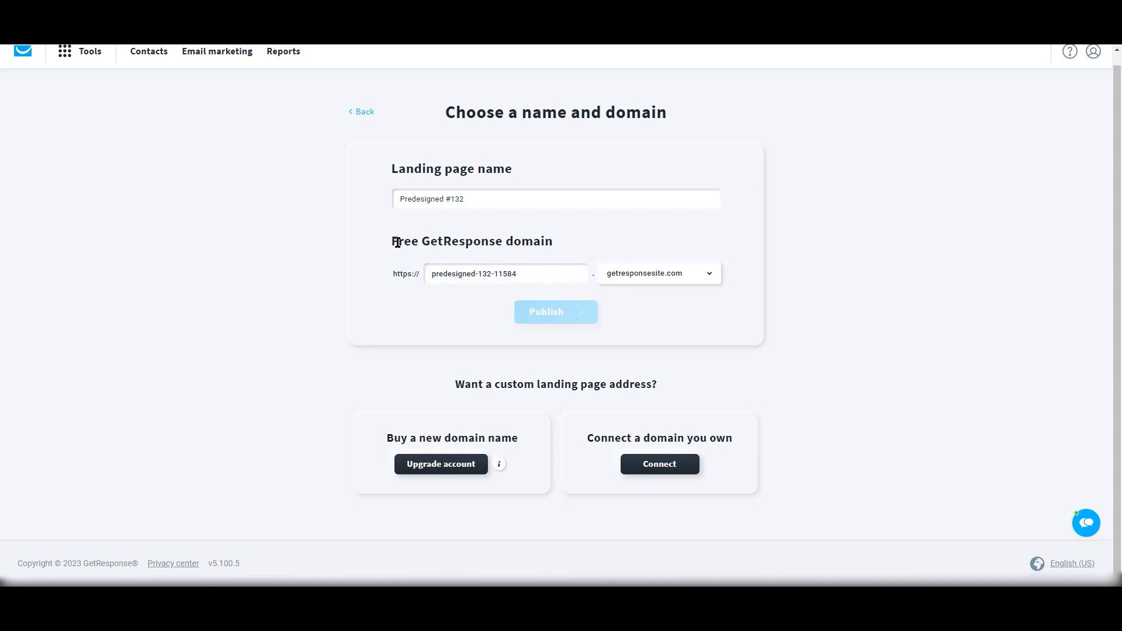
{"action": "left_click_drag", "start_coordinate": [397, 242], "coordinate": [551, 239]}
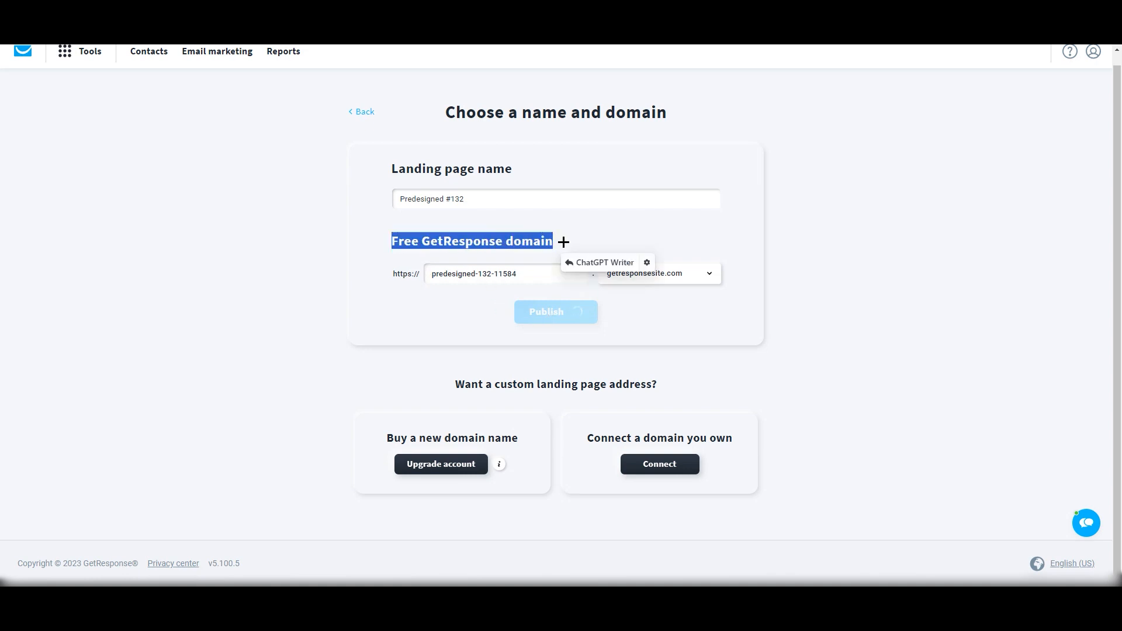
{"action": "left_click", "coordinate": [1080, 368]}
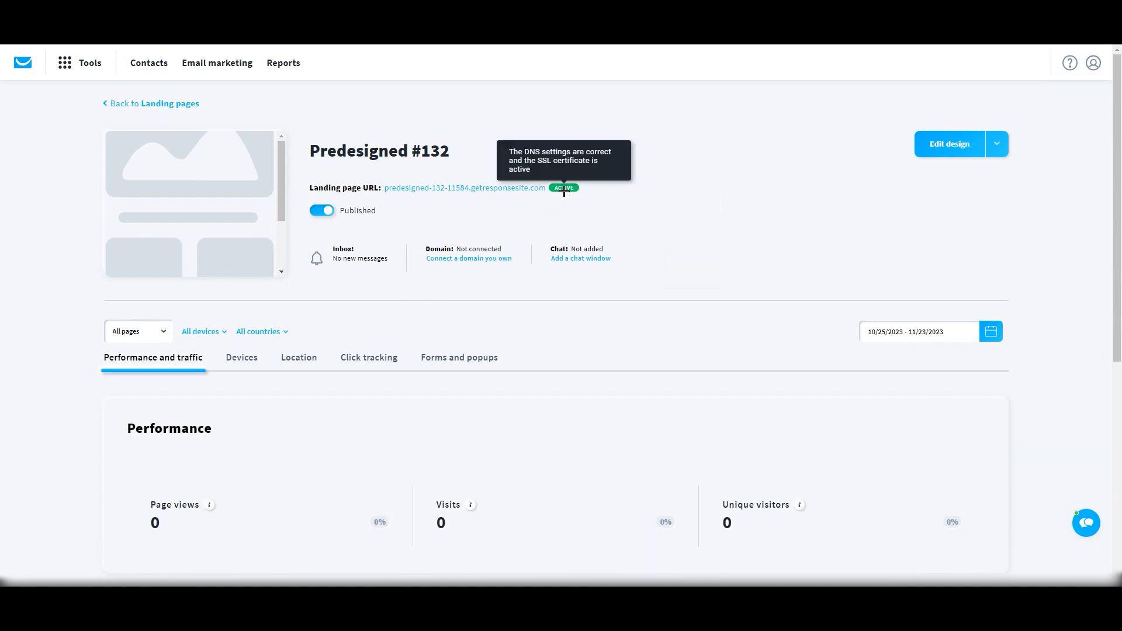
Open the published landing page in a new browser tab using its copied URL and look through its sections.
{"action": "right_click", "coordinate": [413, 192]}
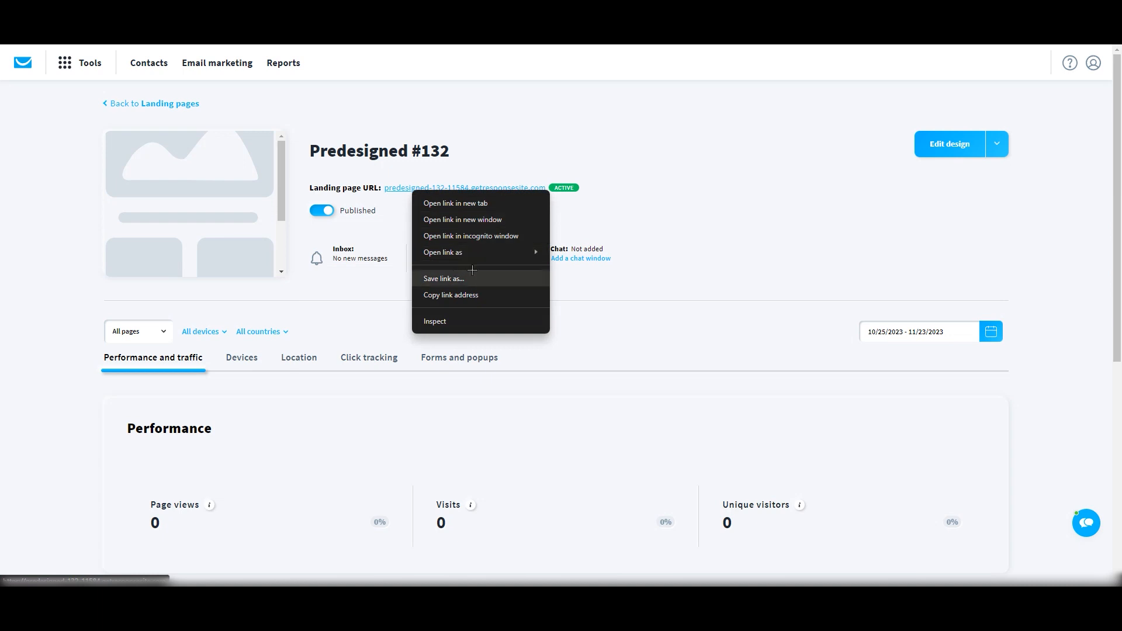
{"action": "left_click", "coordinate": [494, 295]}
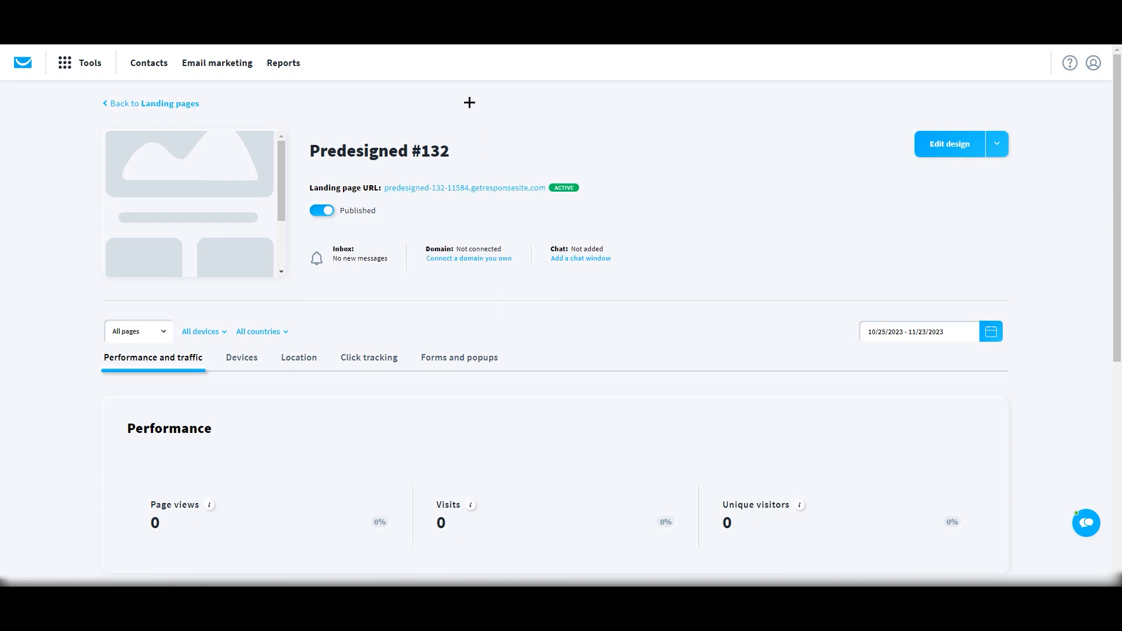
{"action": "key", "text": "ctrl+t"}
{"action": "left_click", "coordinate": [311, 32]}
{"action": "right_click", "coordinate": [310, 33]}
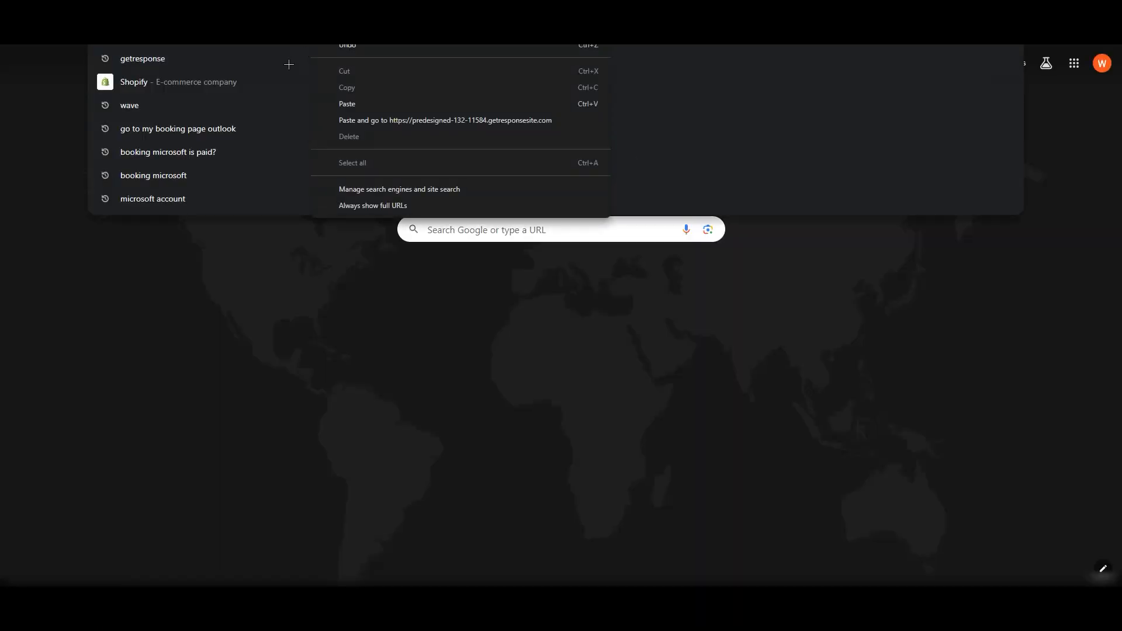
{"action": "left_click", "coordinate": [384, 120]}
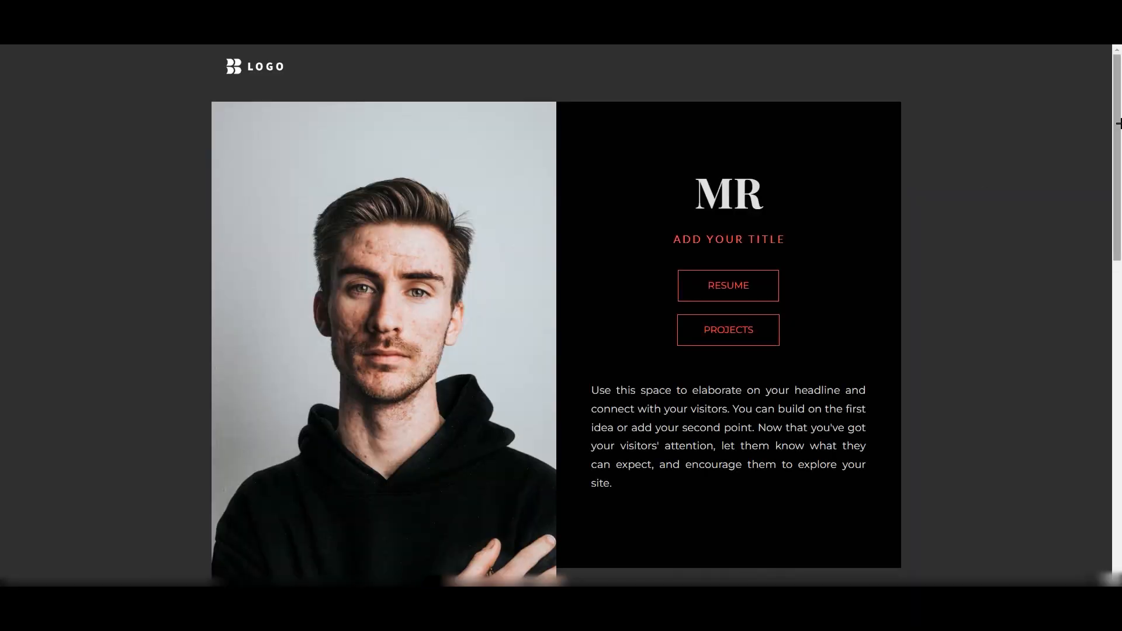
{"action": "left_click_drag", "start_coordinate": [1117, 131], "coordinate": [1111, 313]}
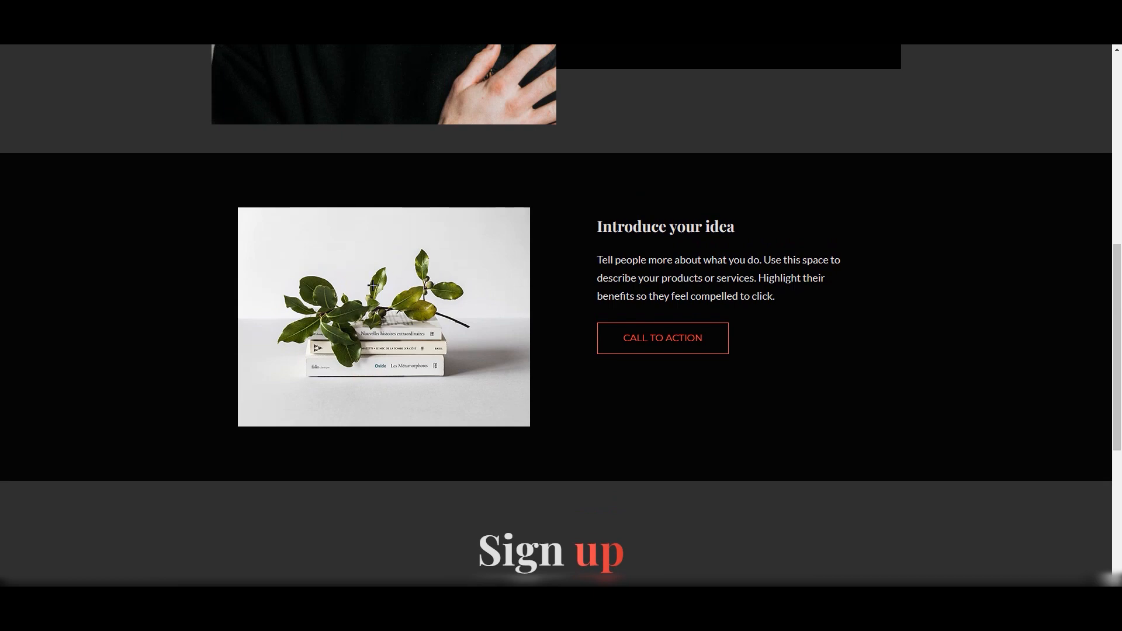
{"action": "scroll", "coordinate": [237, 153], "scroll_direction": "up", "scroll_amount": 3}
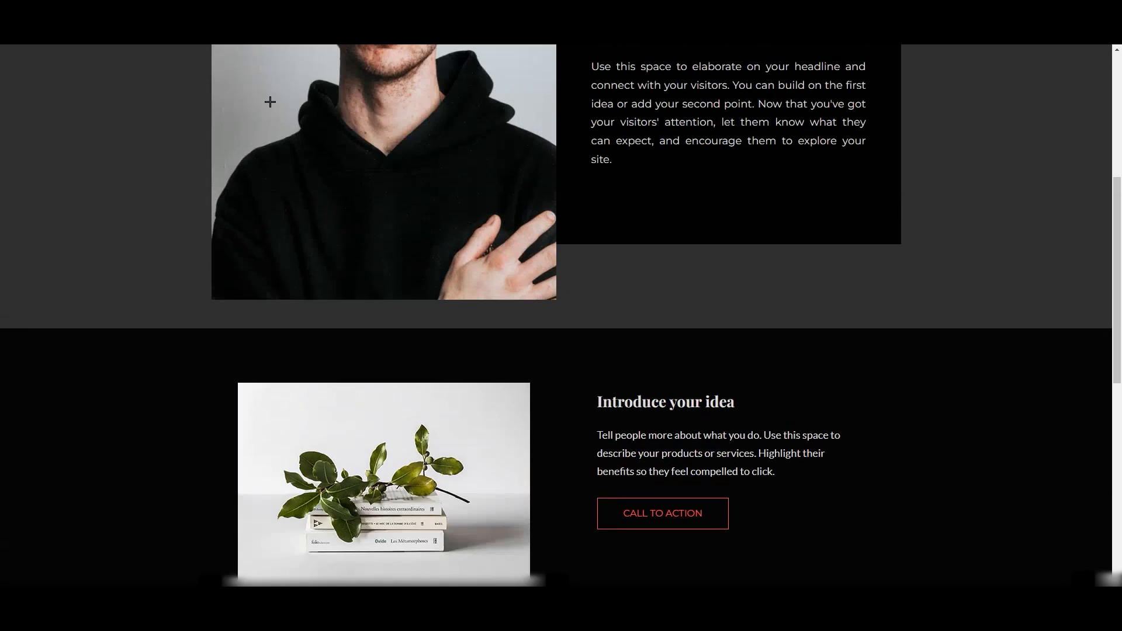